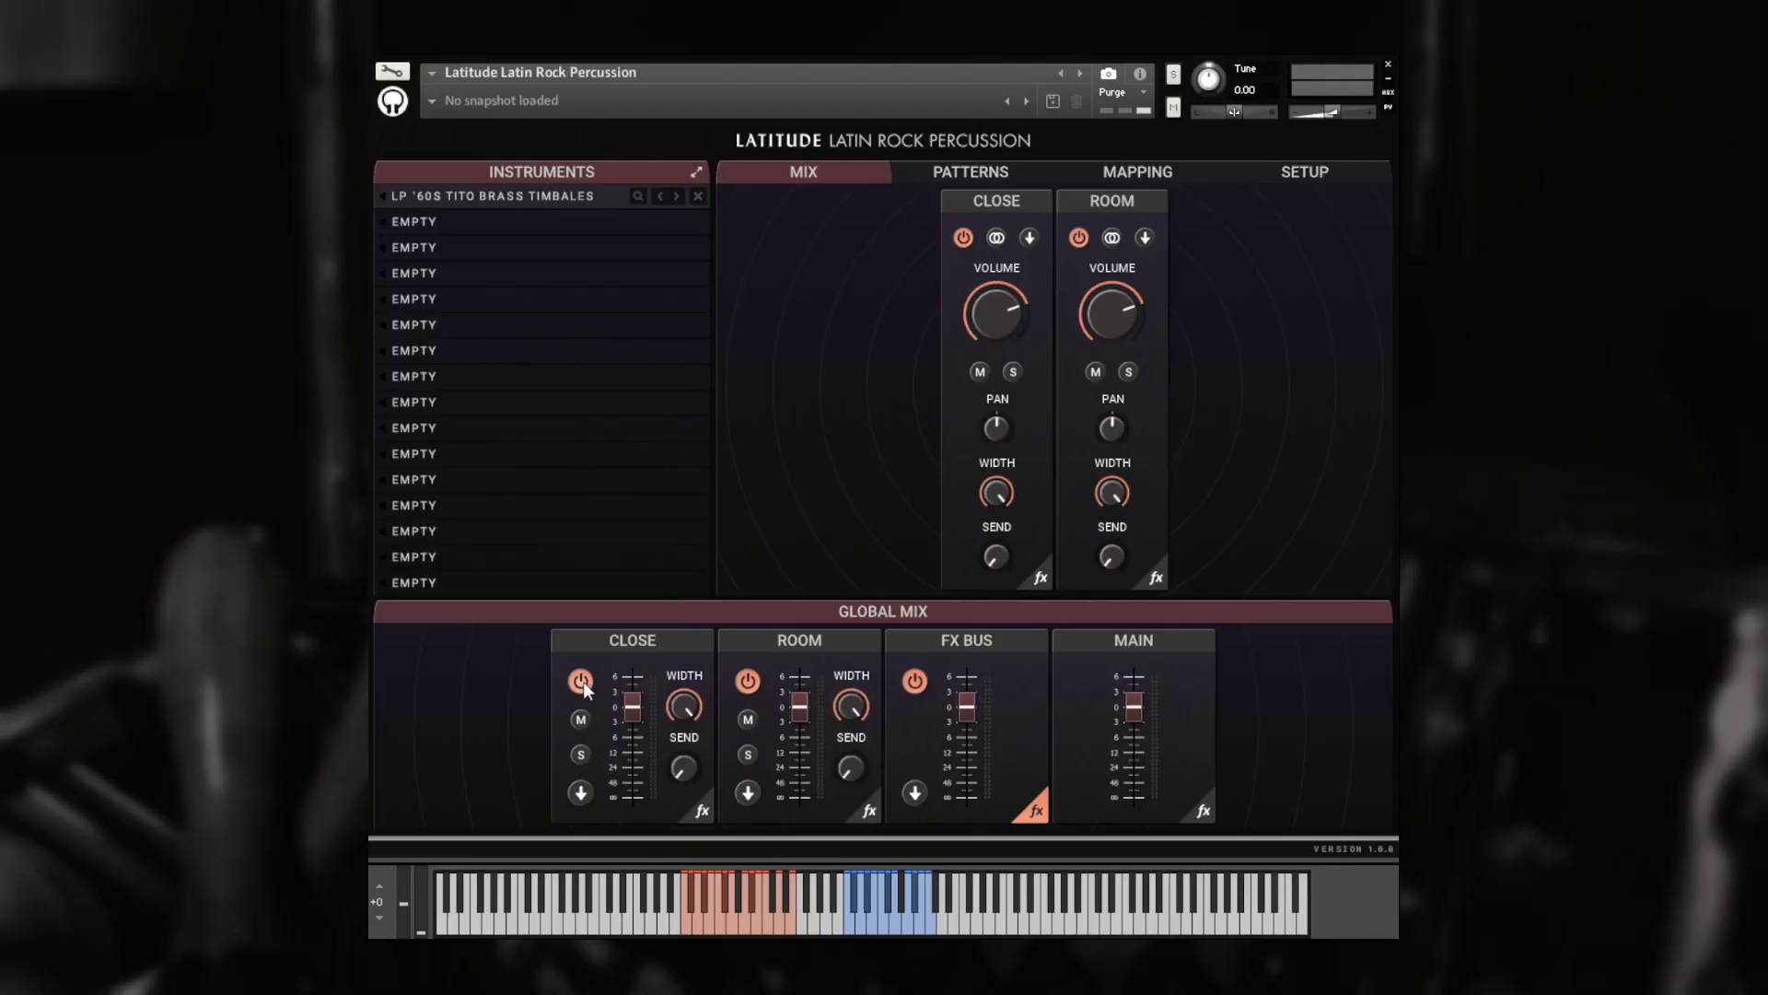
Switch the global Close channel off and back on twice, and view its output routing options without changing them.
left_click(580, 681)
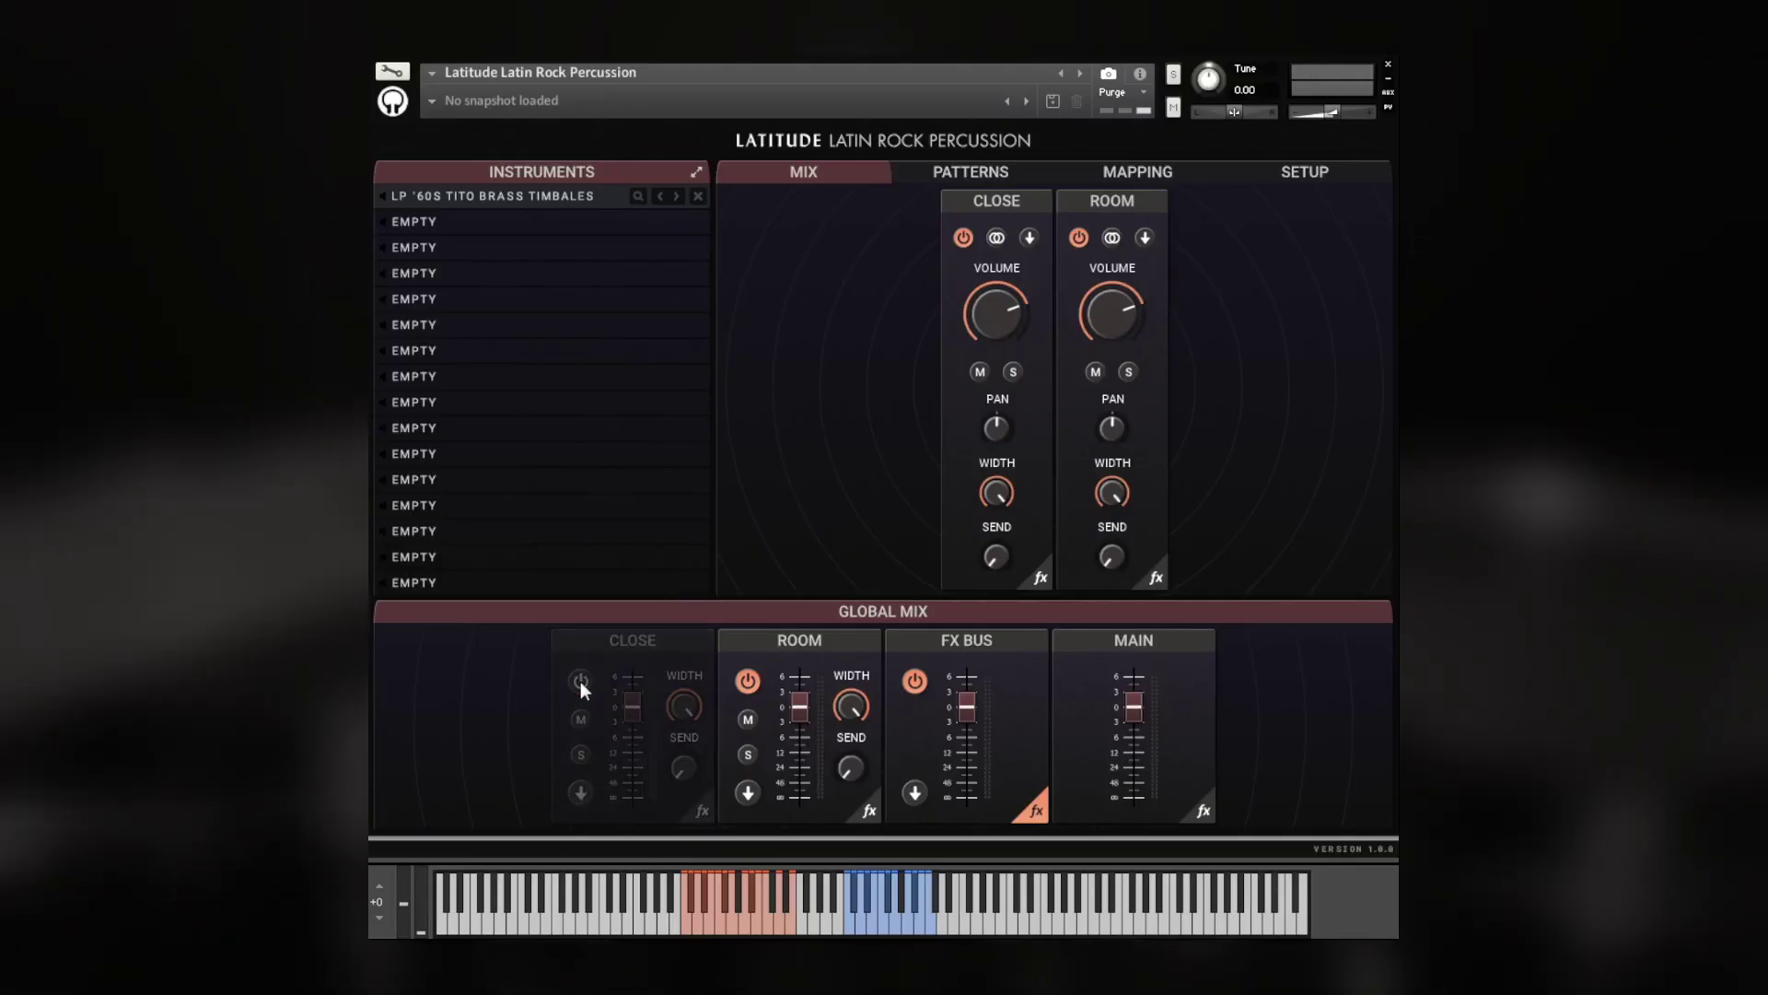
left_click(581, 681)
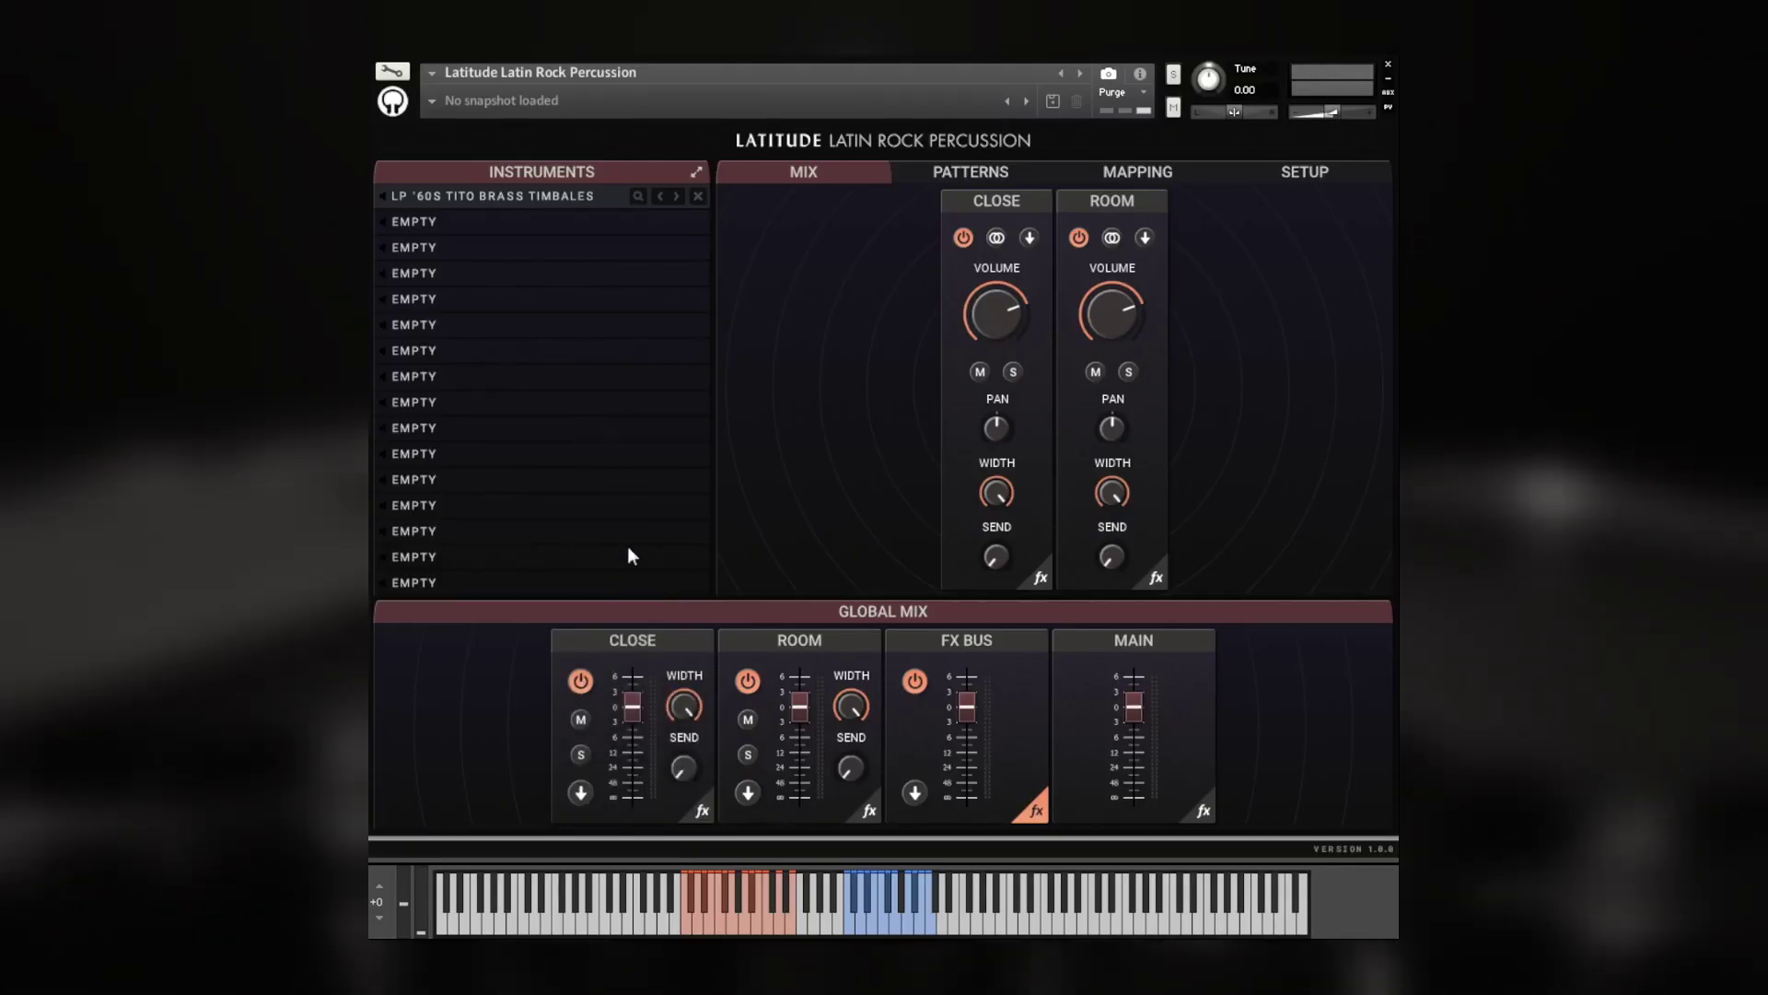
left_click(580, 681)
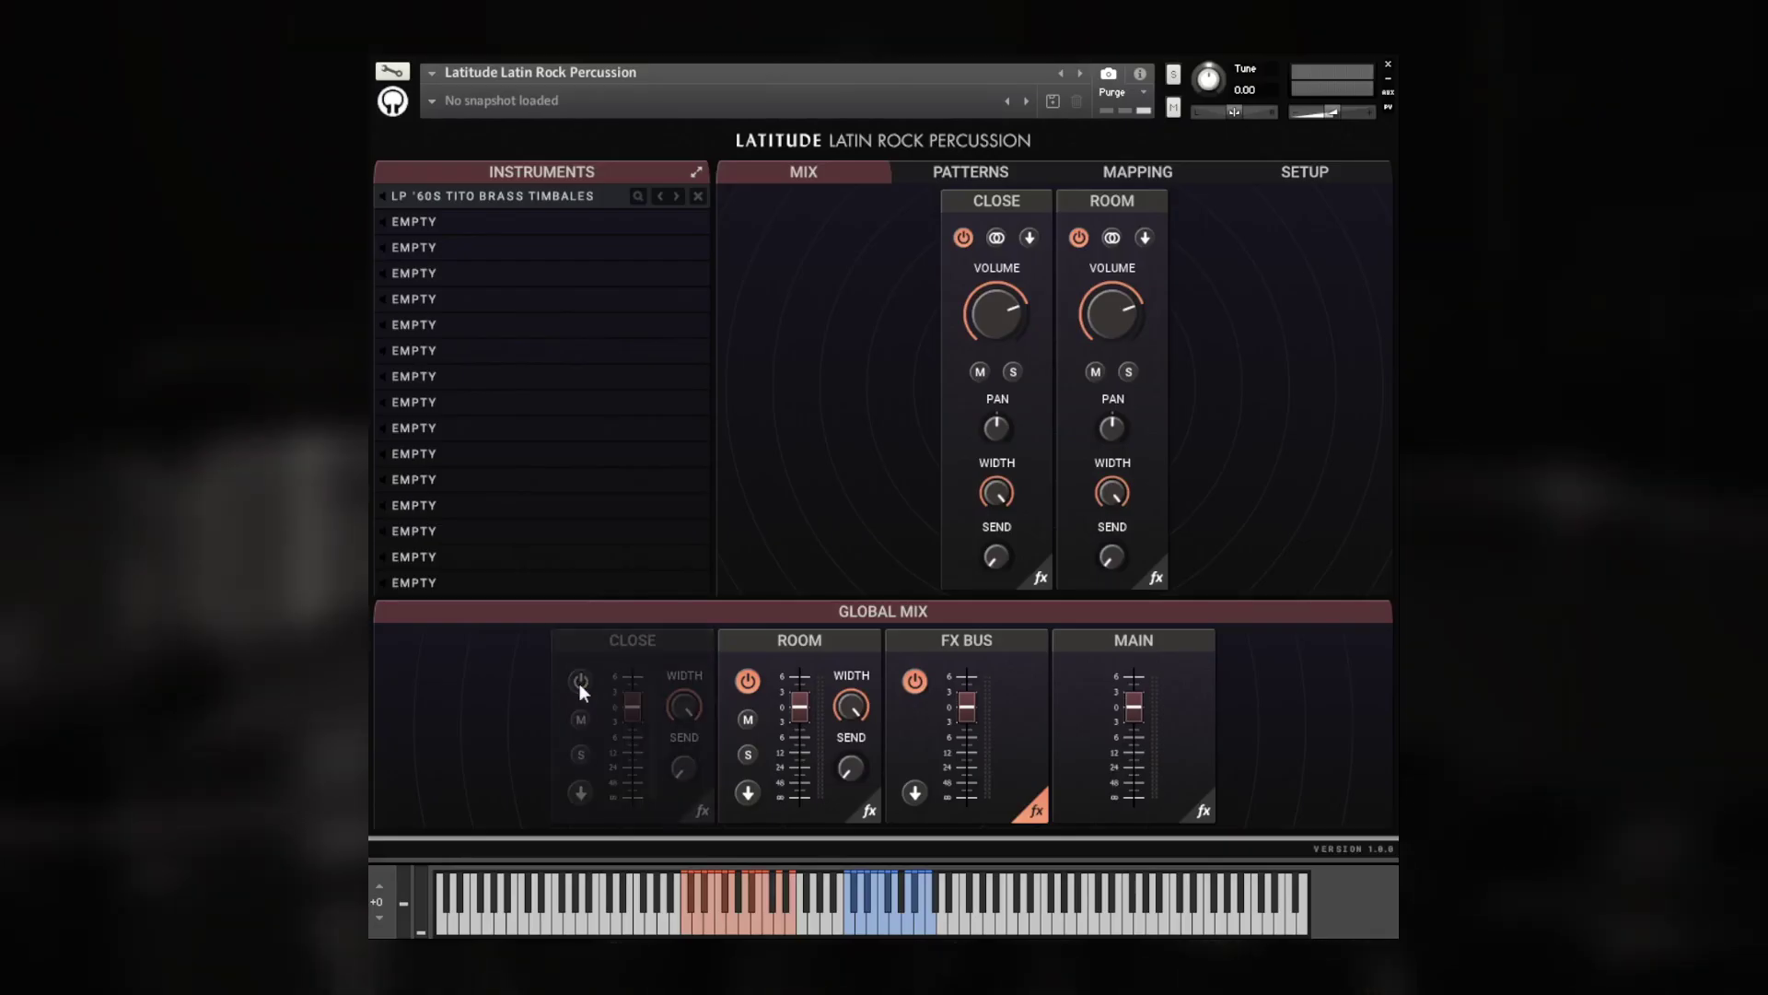
left_click(581, 681)
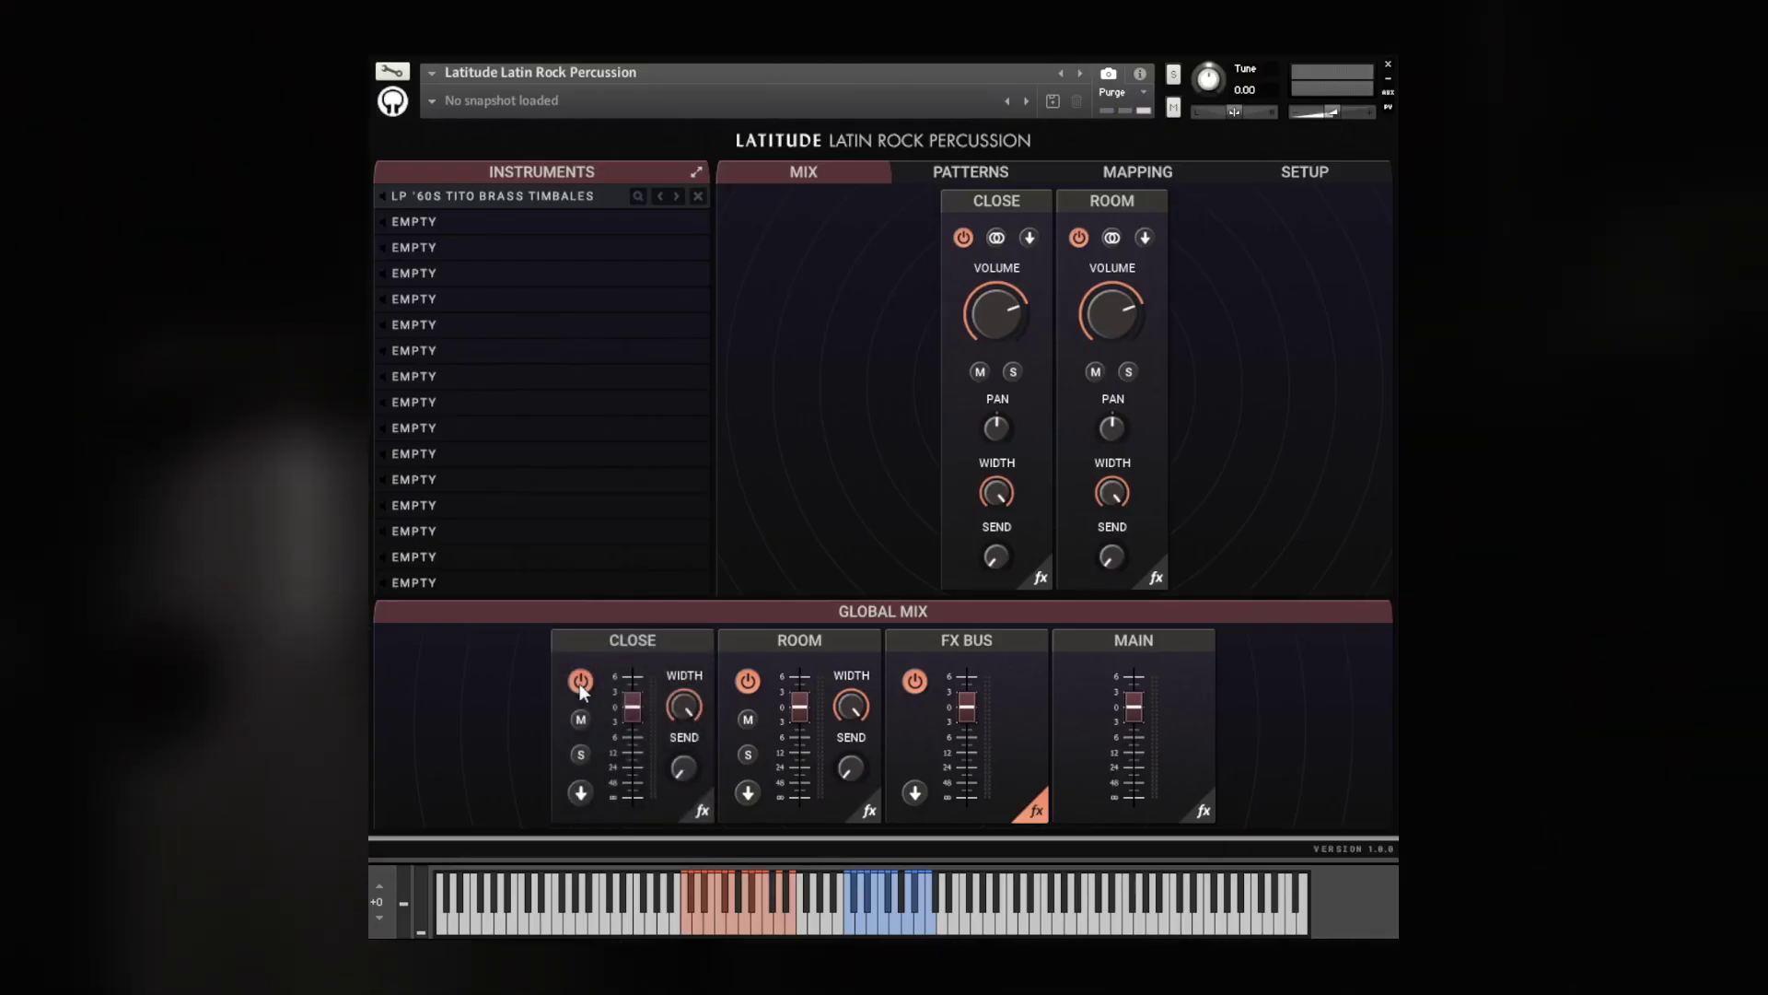
left_click(580, 793)
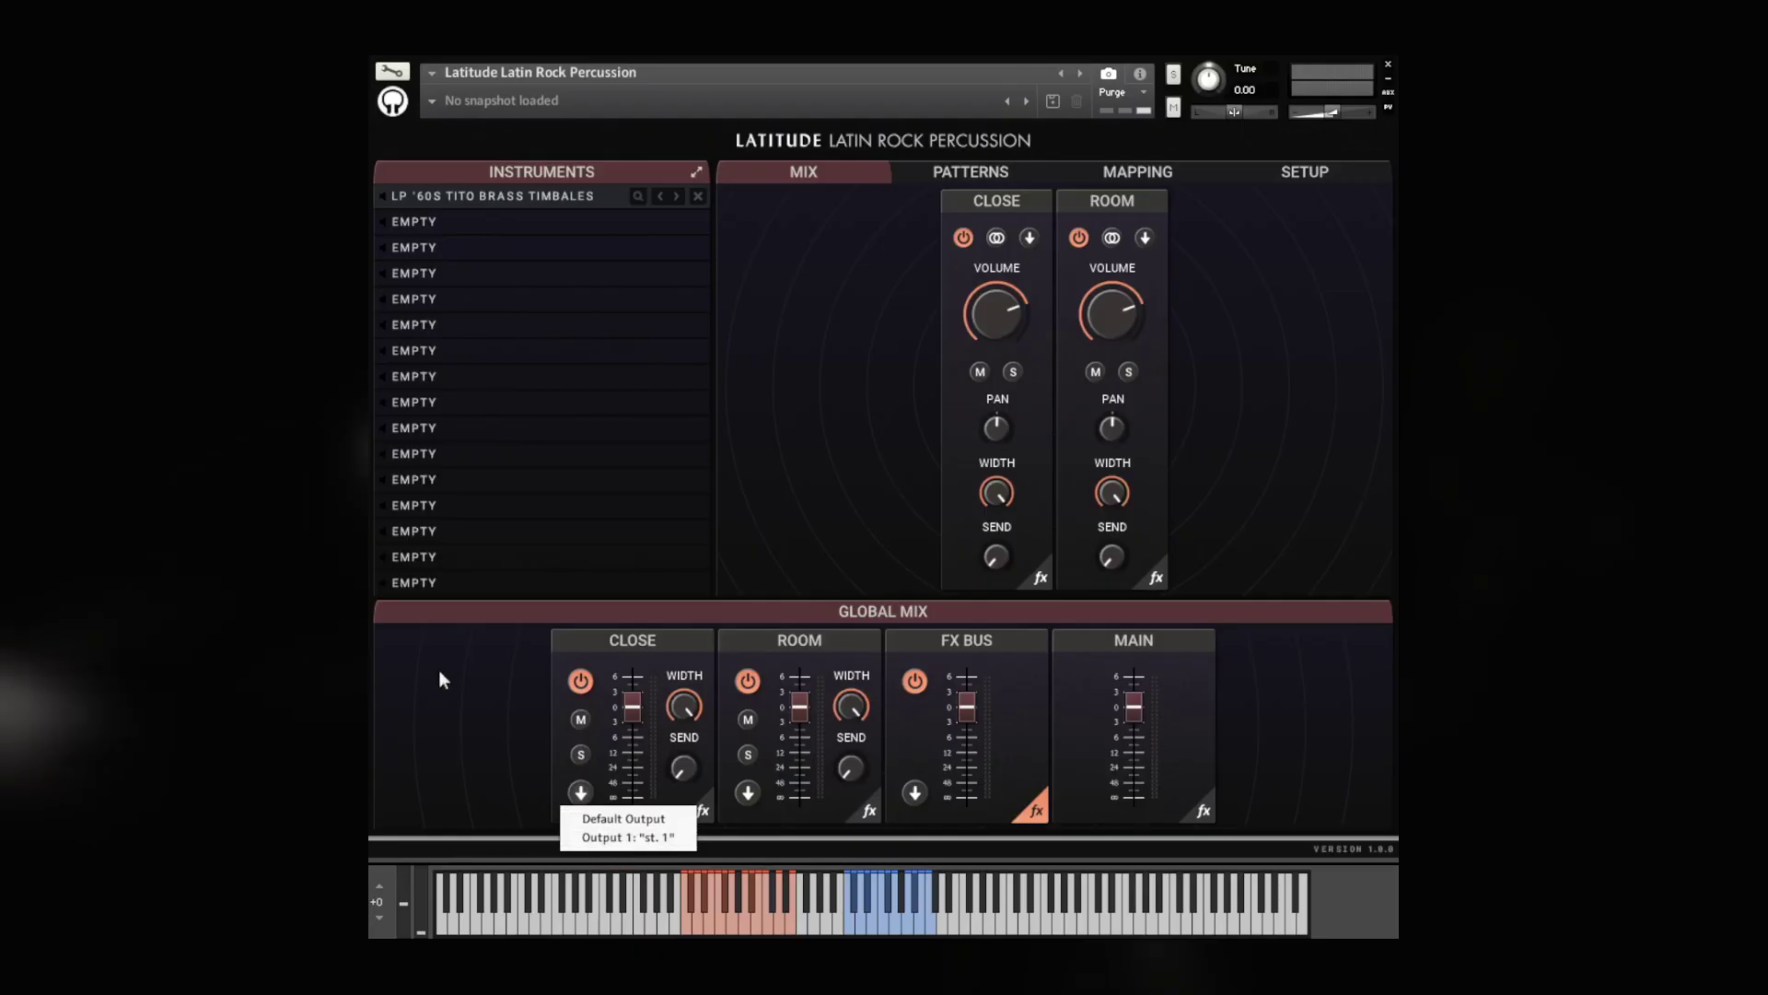
left_click(498, 675)
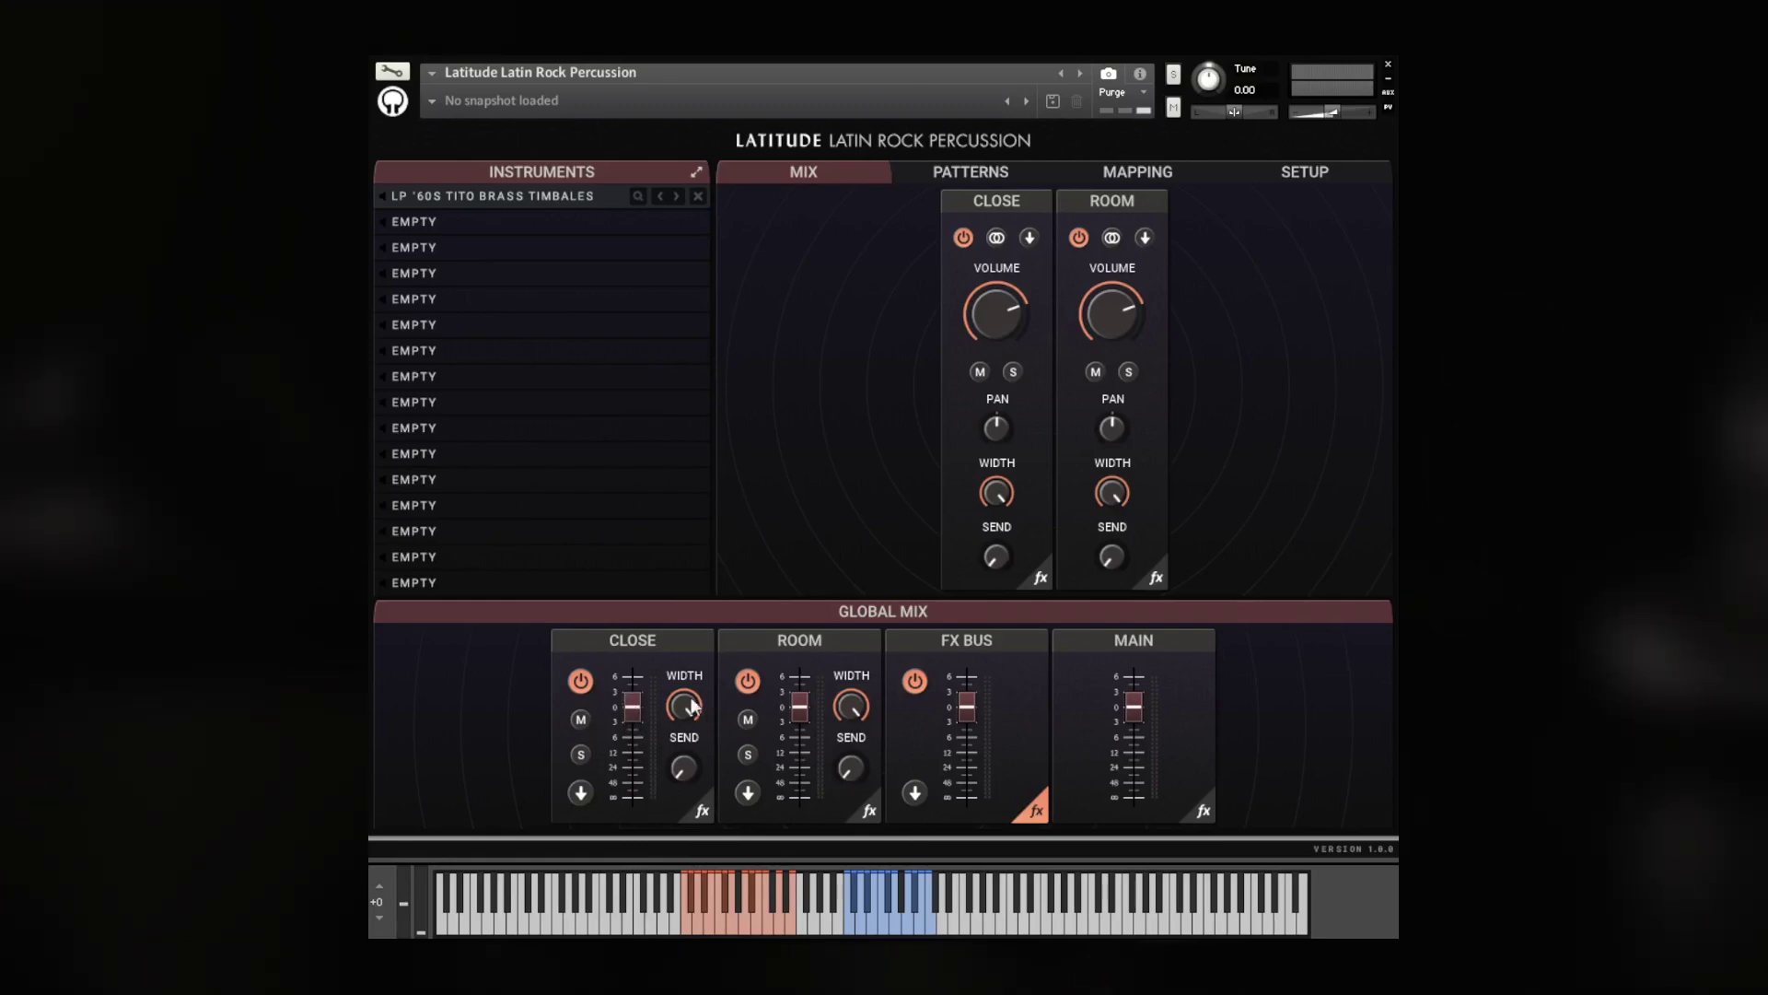
Try the global Close channel's width and send controls, returning the width to full and the send to 0%.
left_click_drag(686, 707, 691, 768)
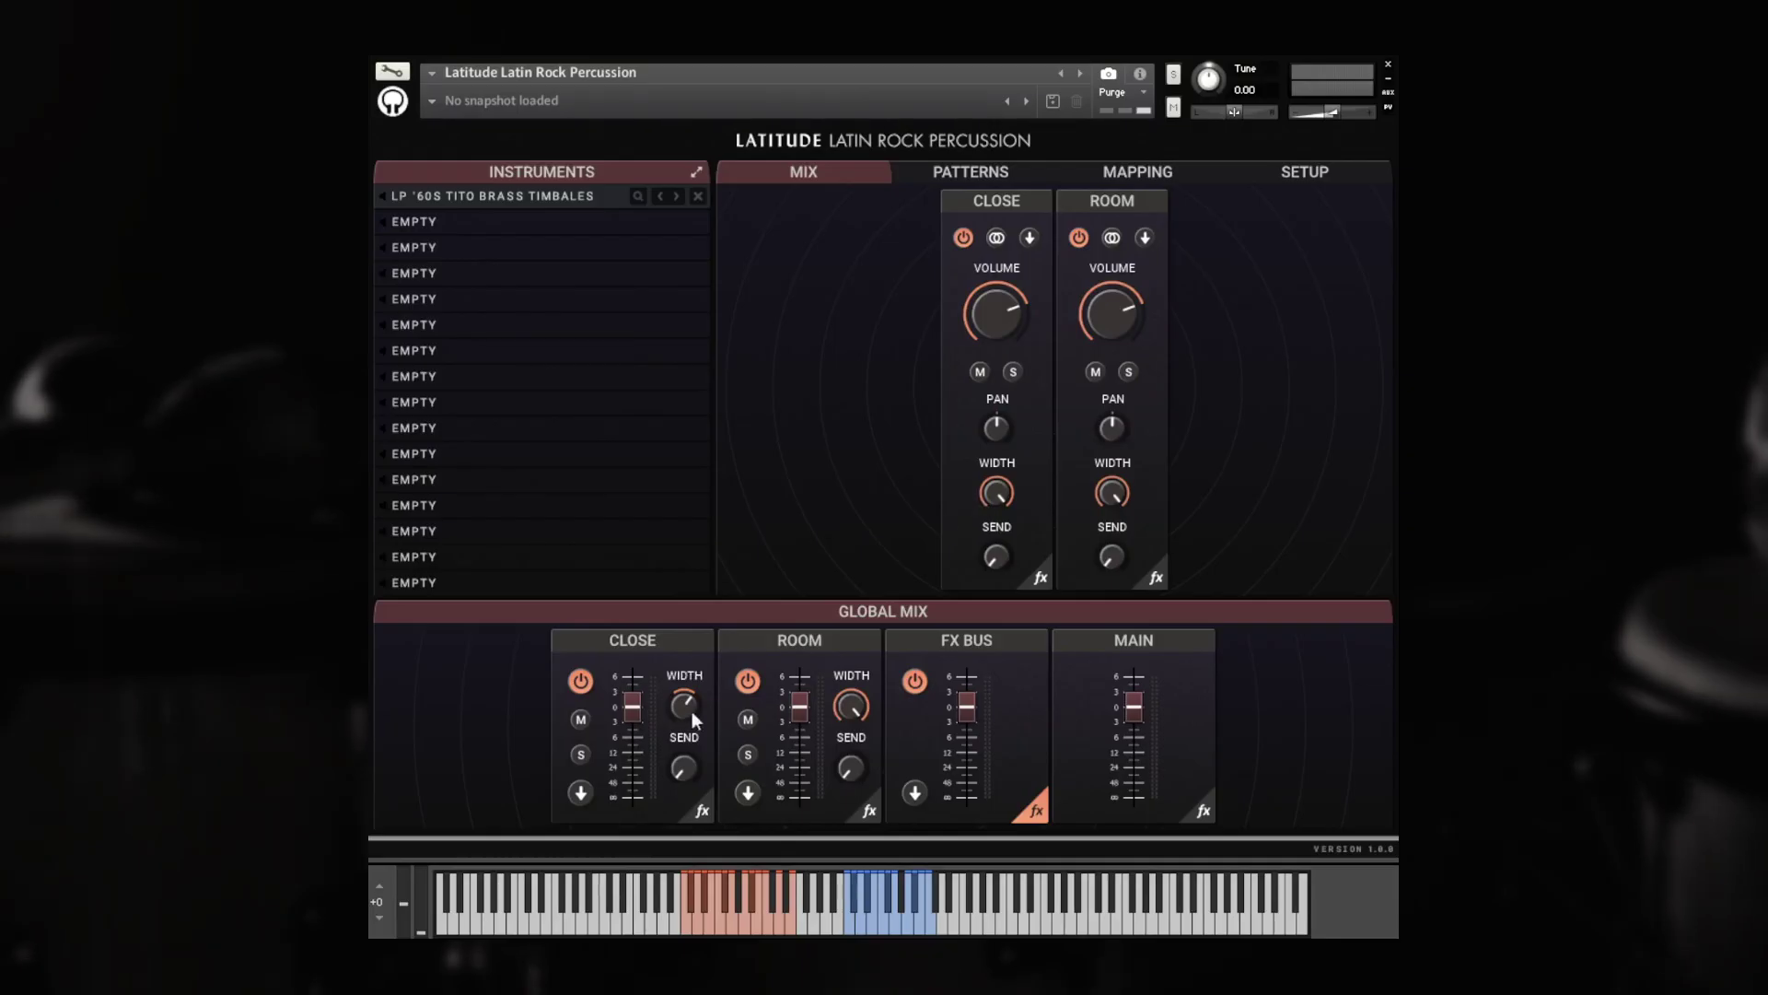
left_click_drag(681, 705, 682, 639)
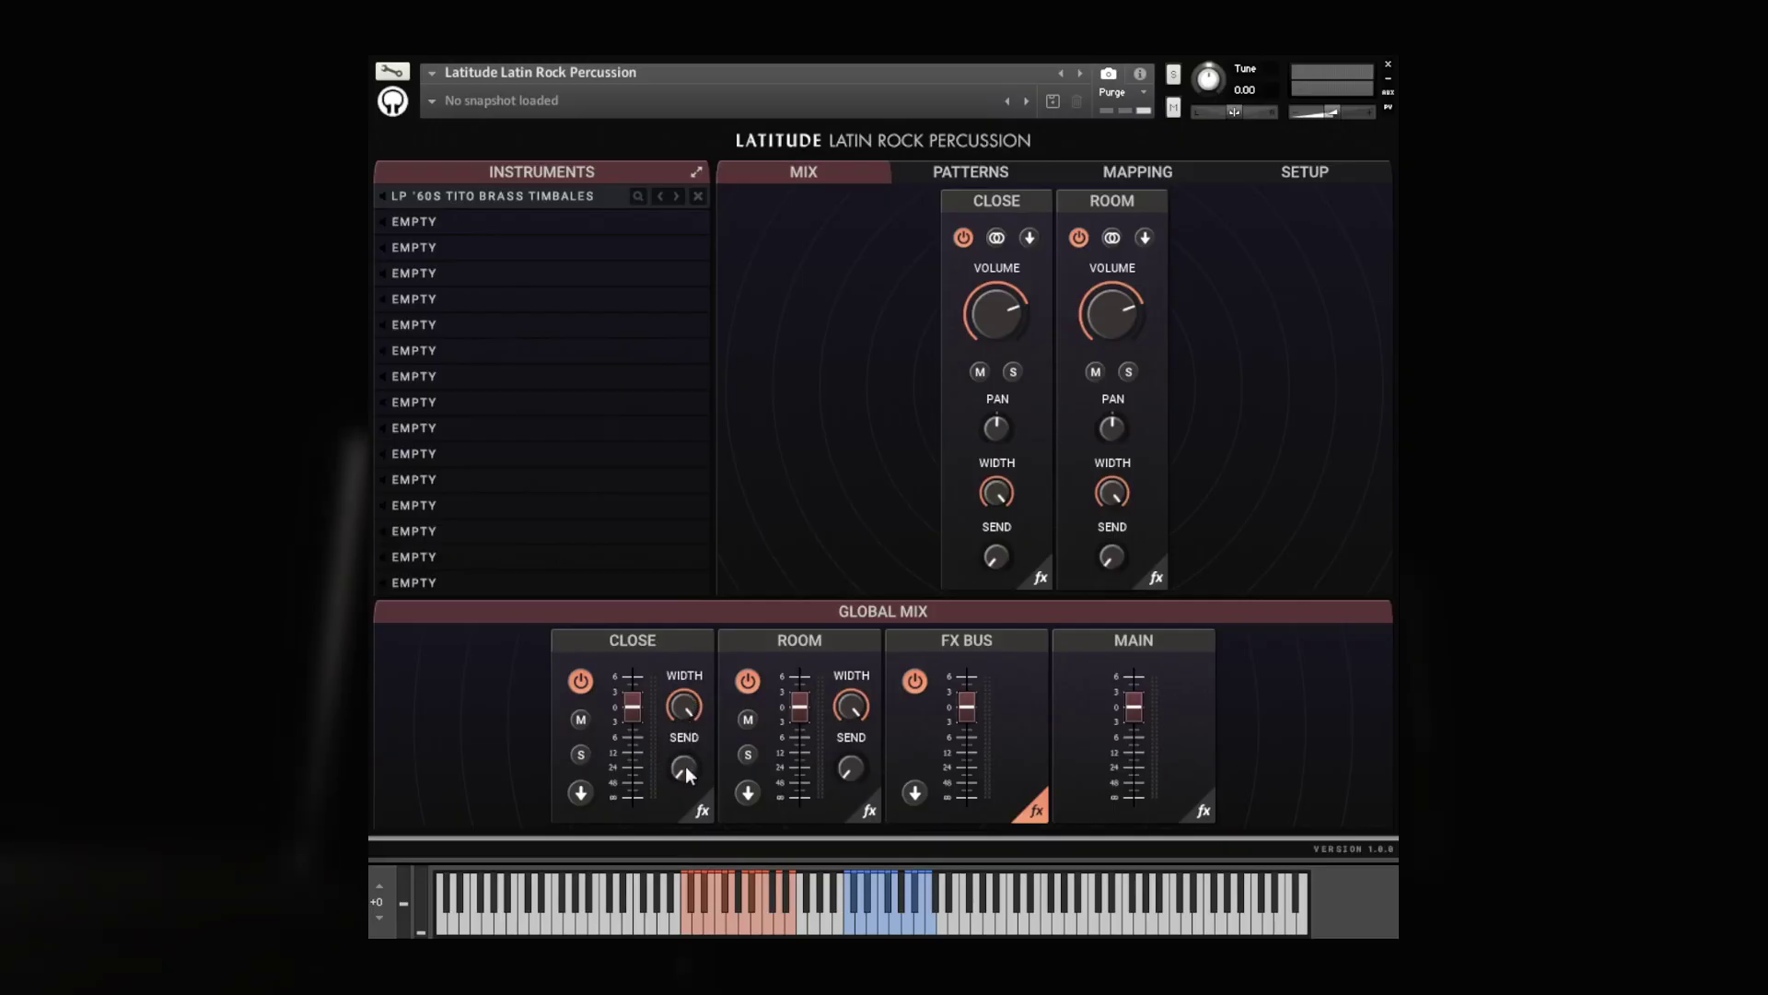
left_click_drag(686, 766, 682, 626)
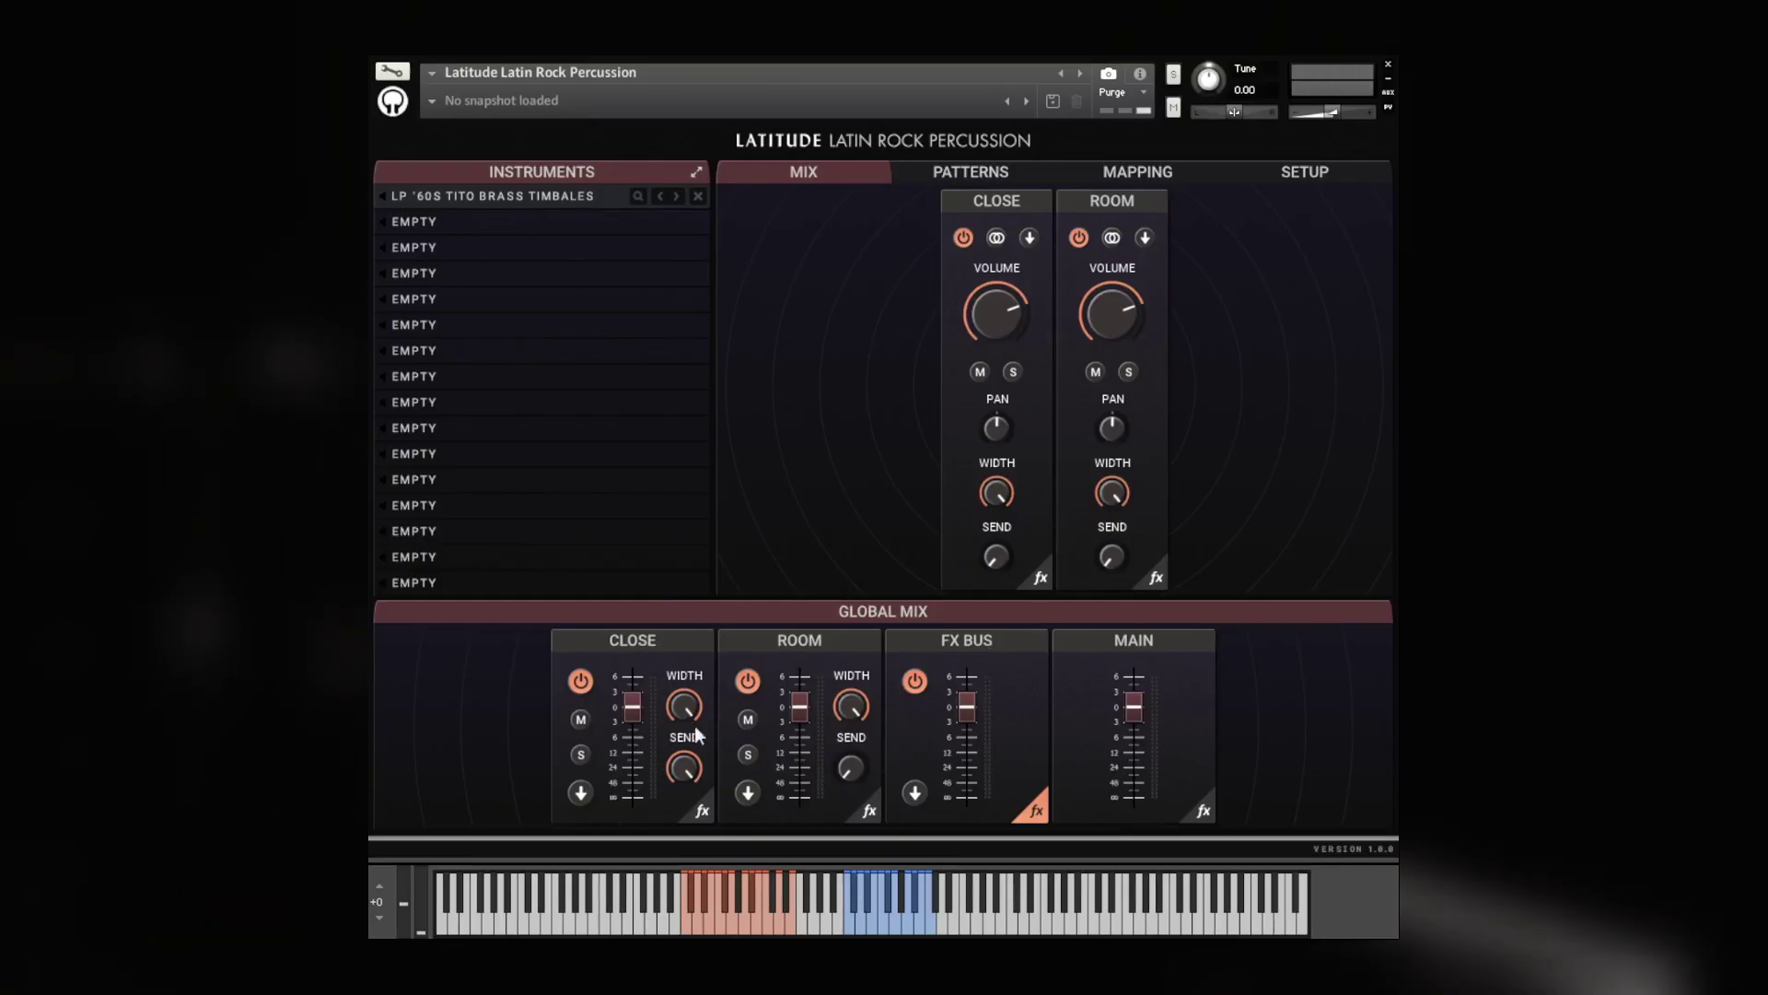
left_click_drag(676, 877, 678, 992)
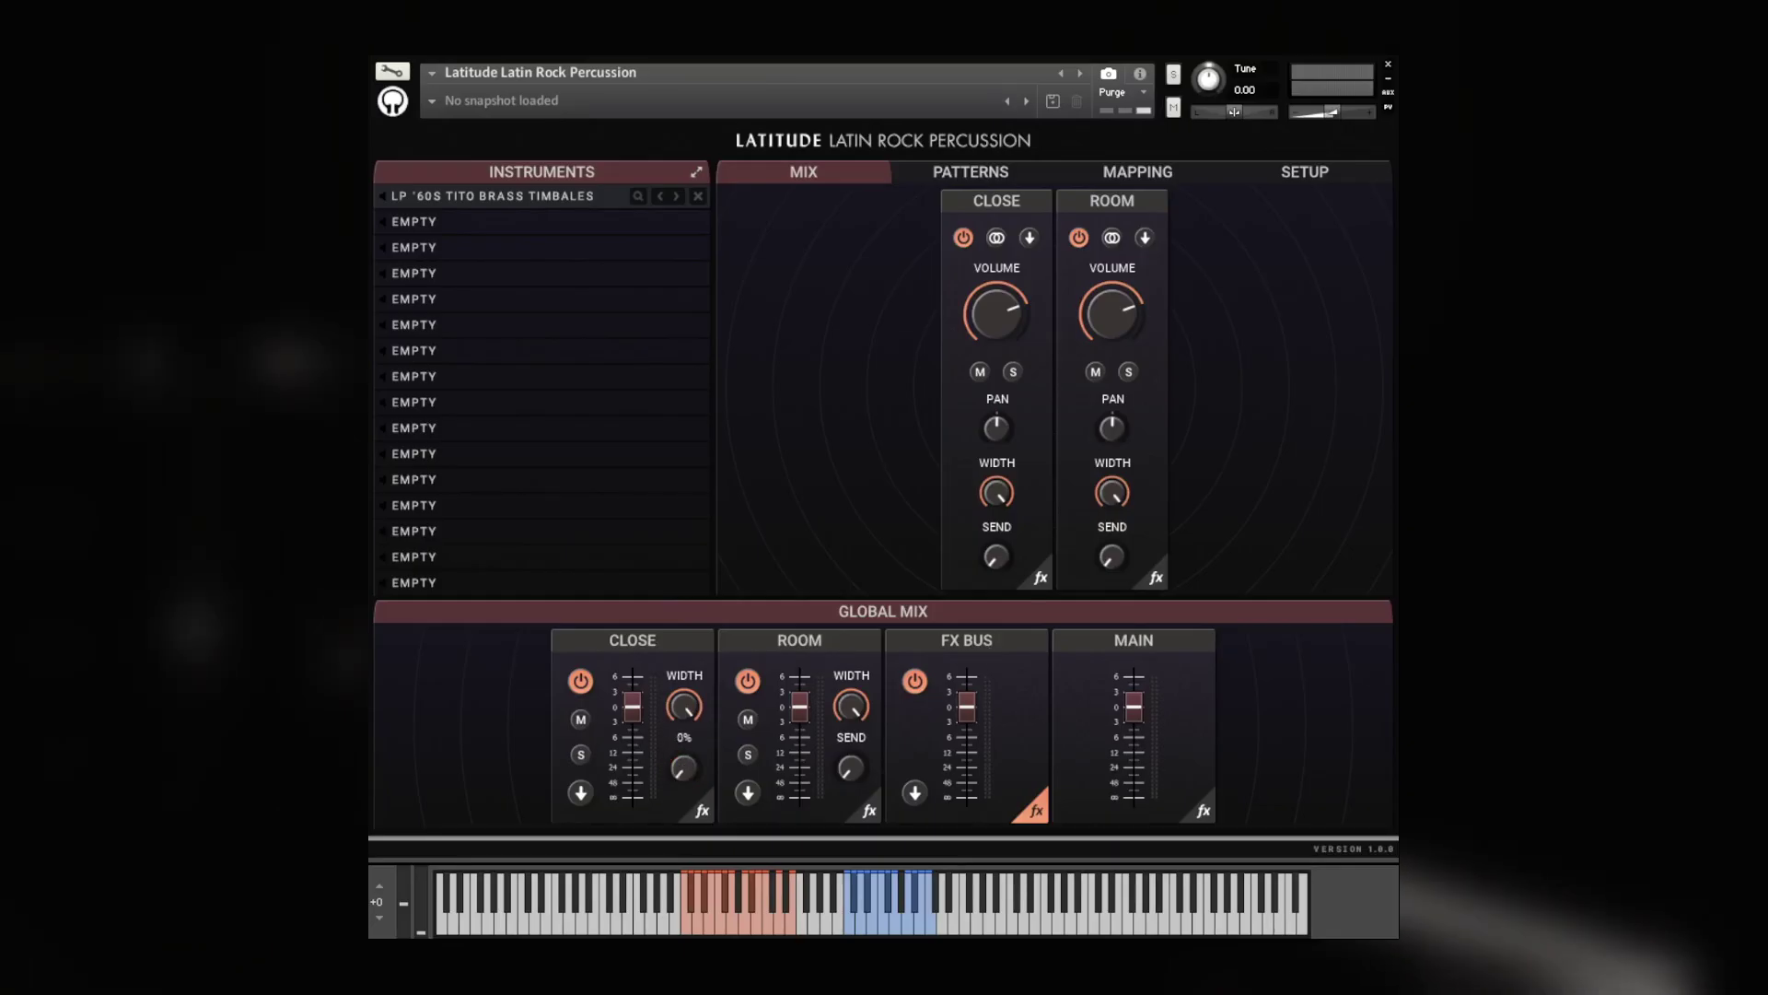
Try the Close channel's Solid 292 EQ and FET 76 Comp, switch both off again, and check the Room channel's effects.
left_click(700, 813)
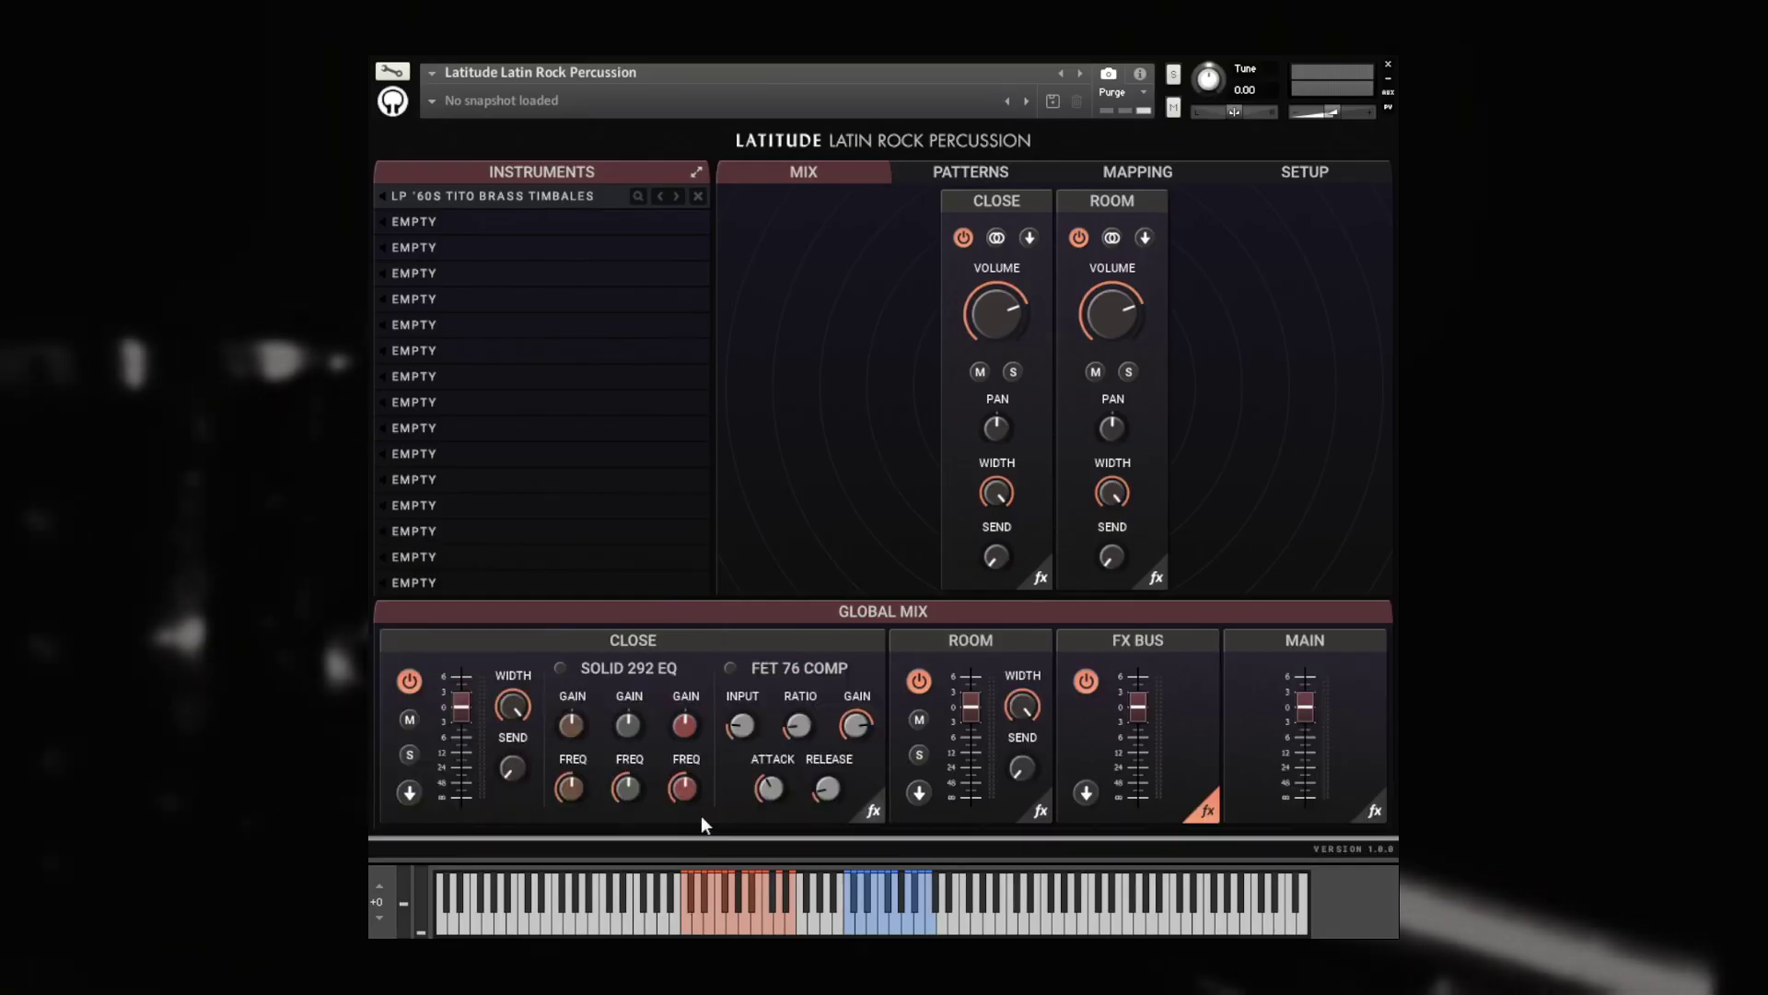
left_click(593, 667)
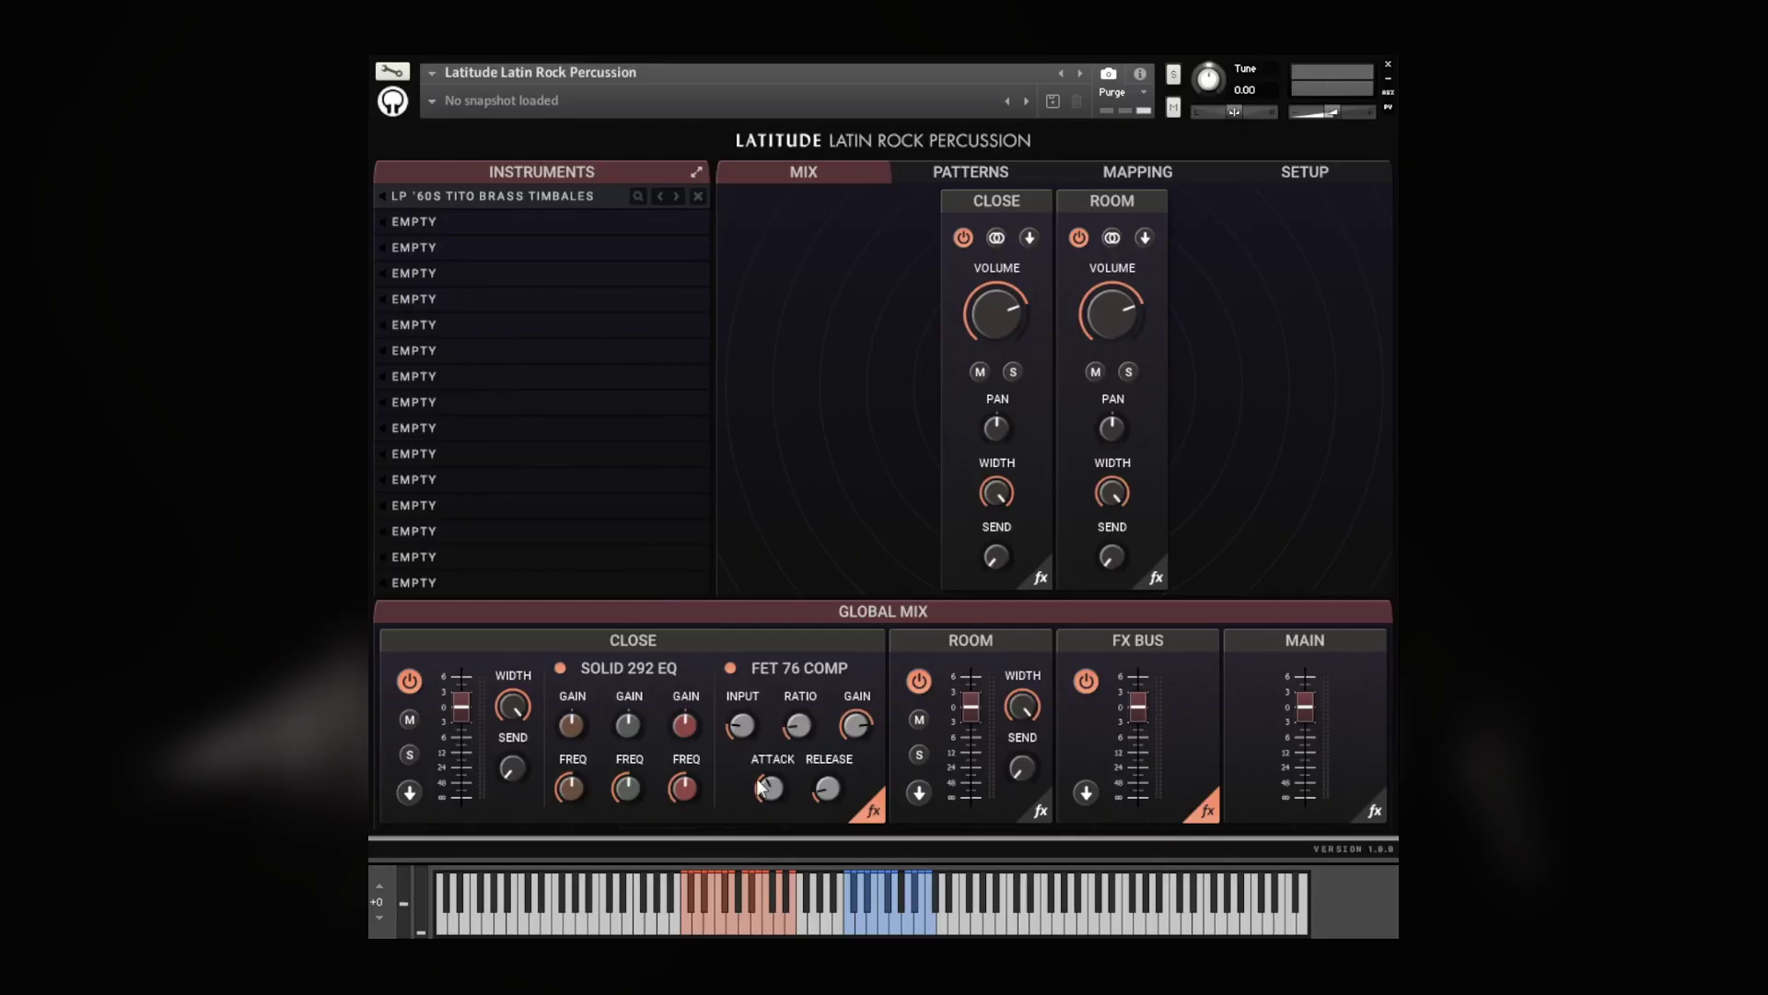
left_click(797, 663)
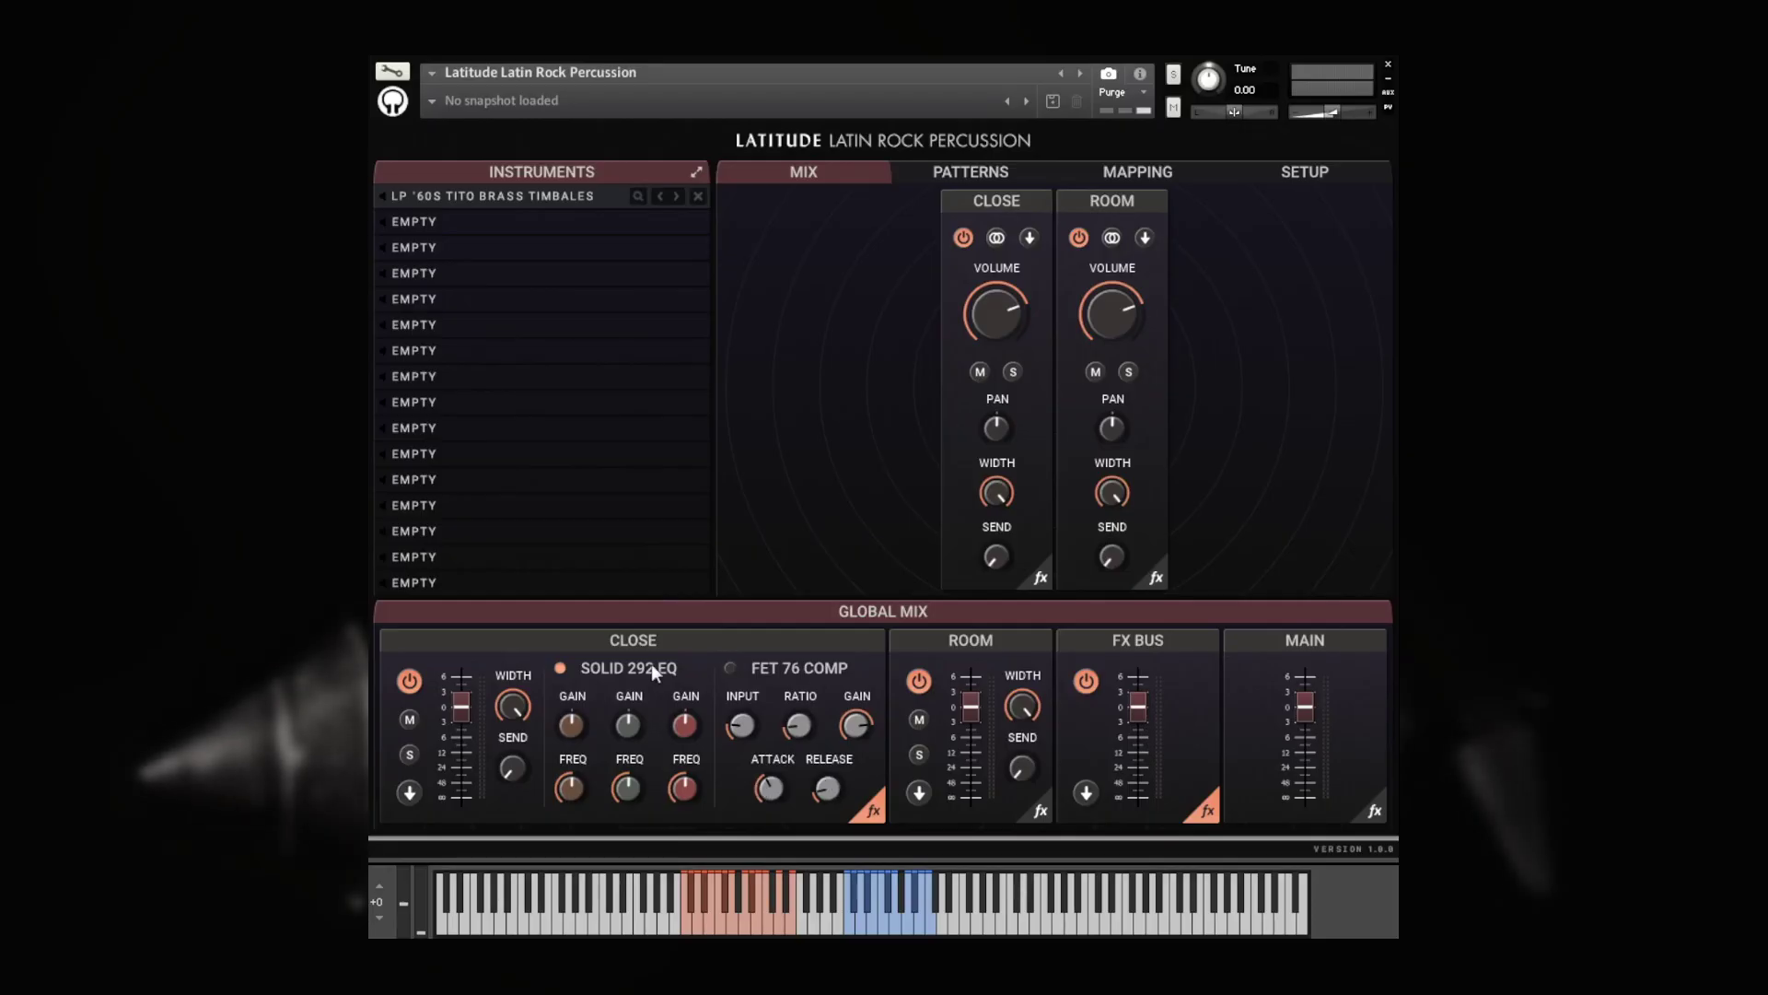
left_click(648, 665)
left_click(868, 807)
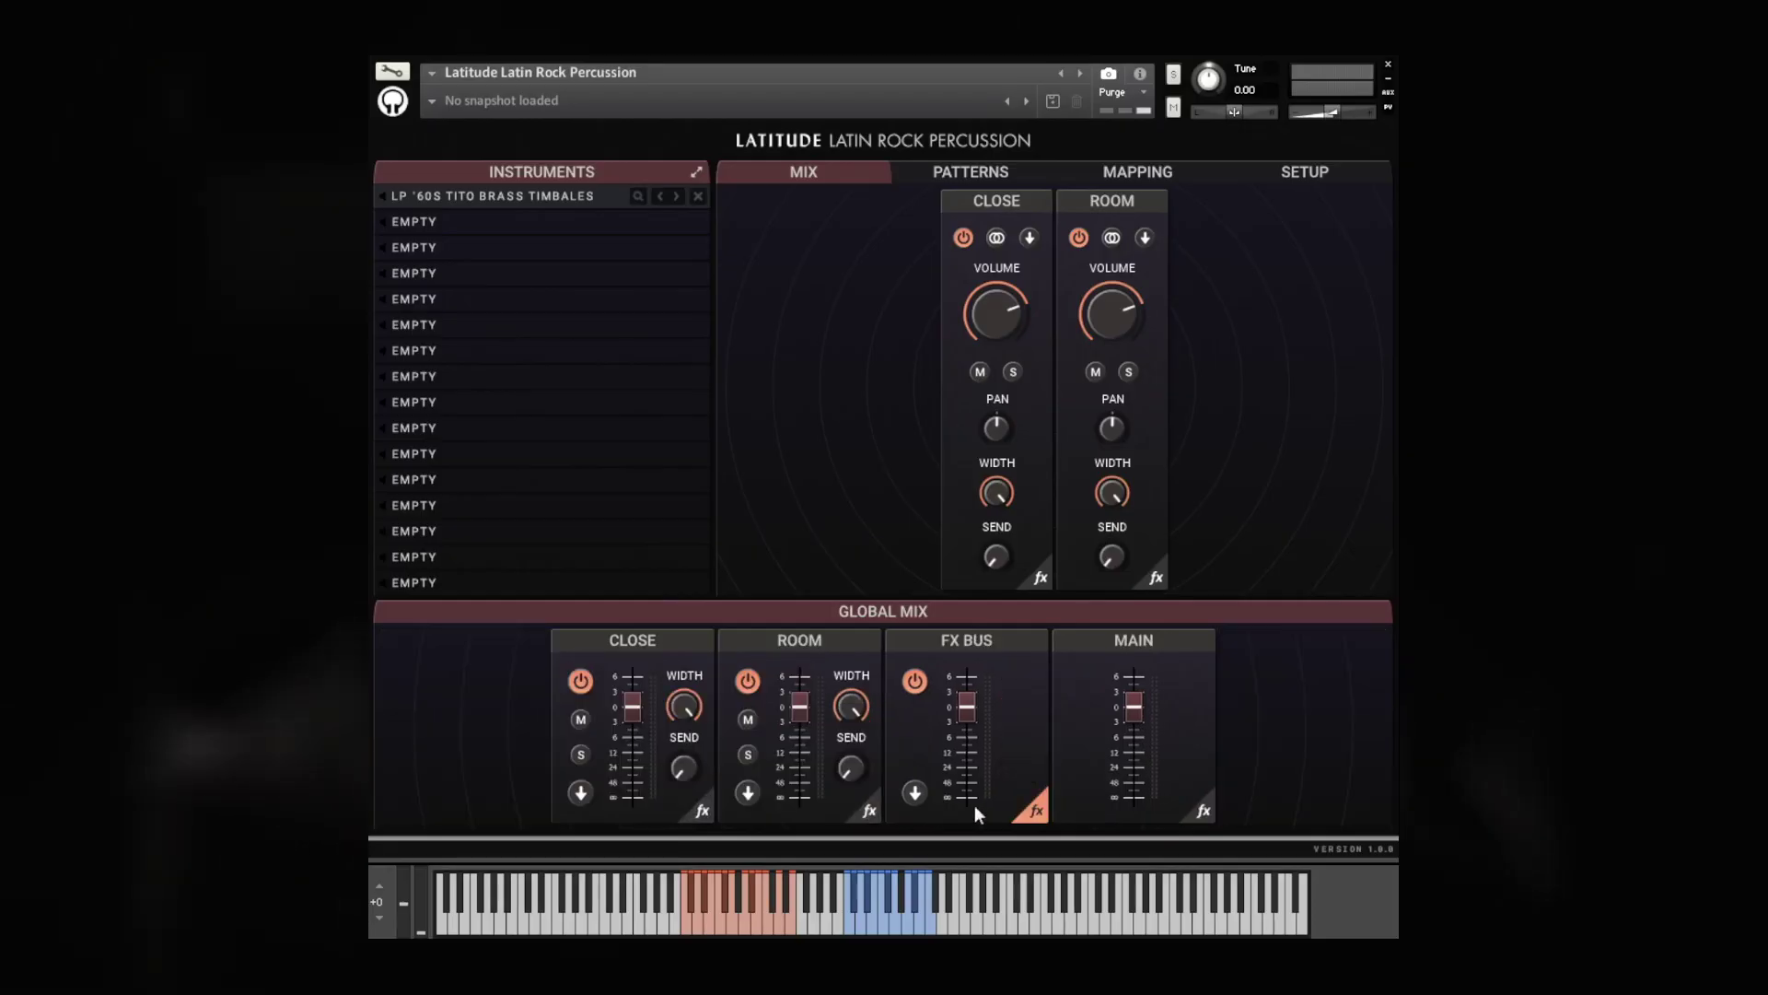
left_click(871, 810)
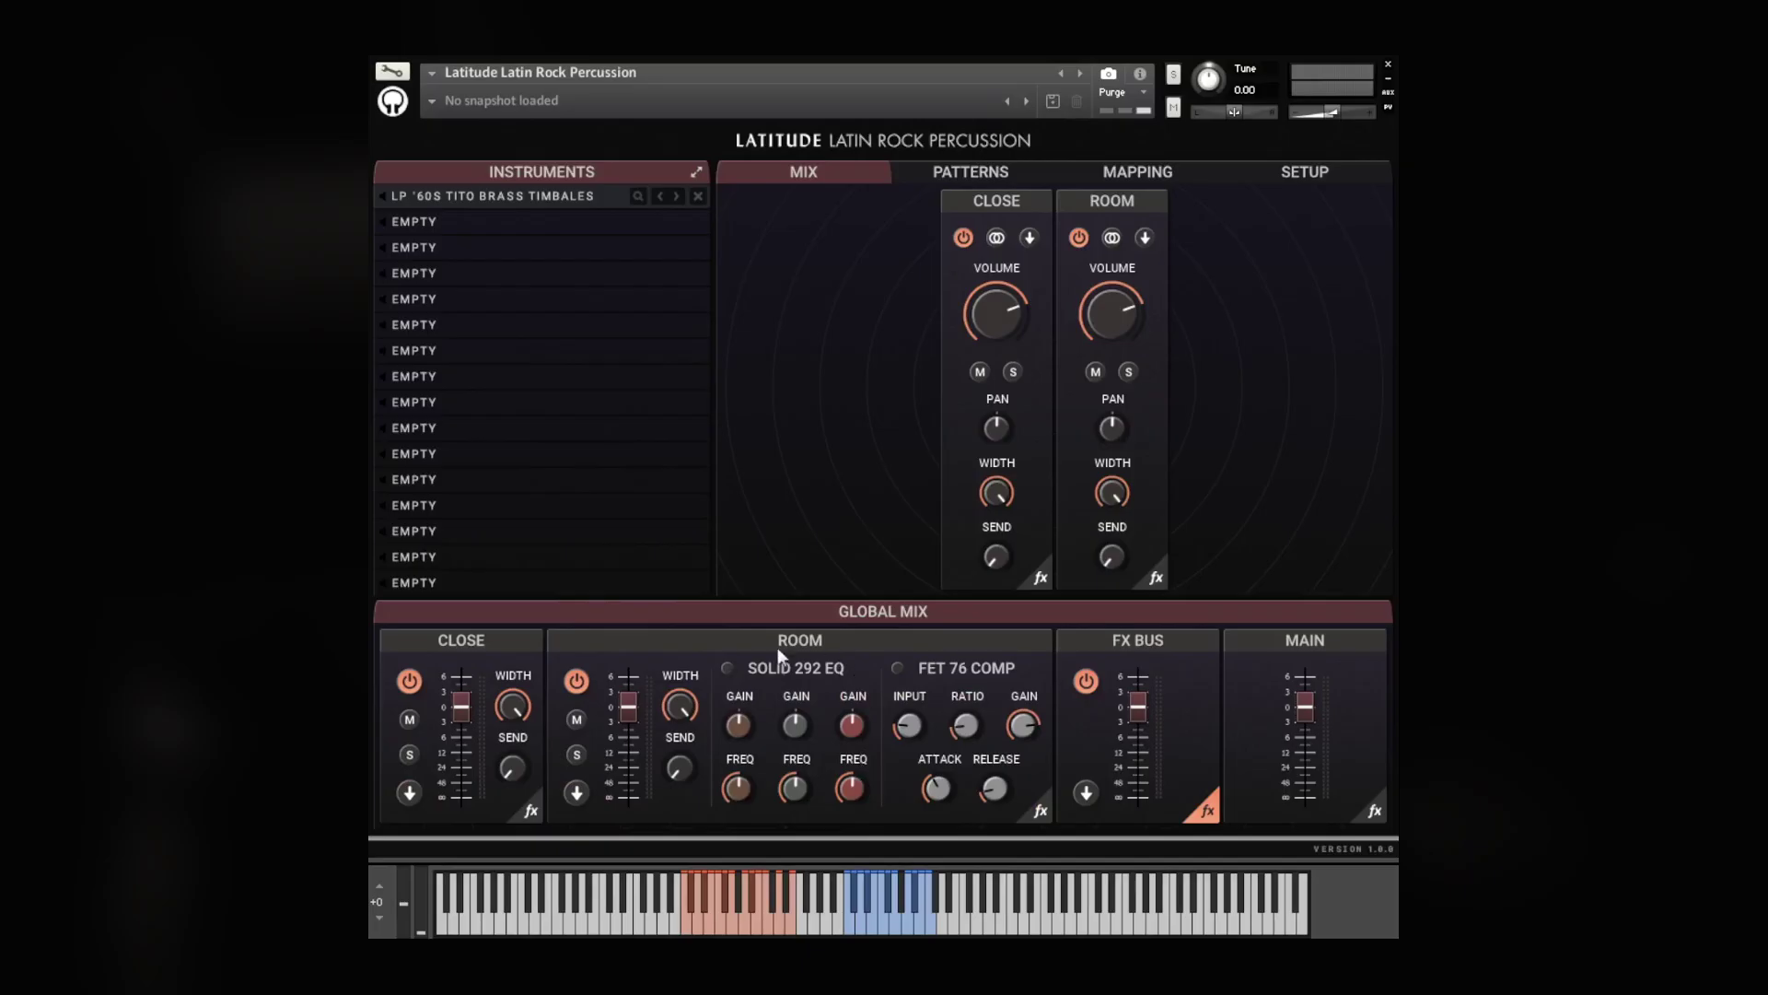
left_click(1027, 810)
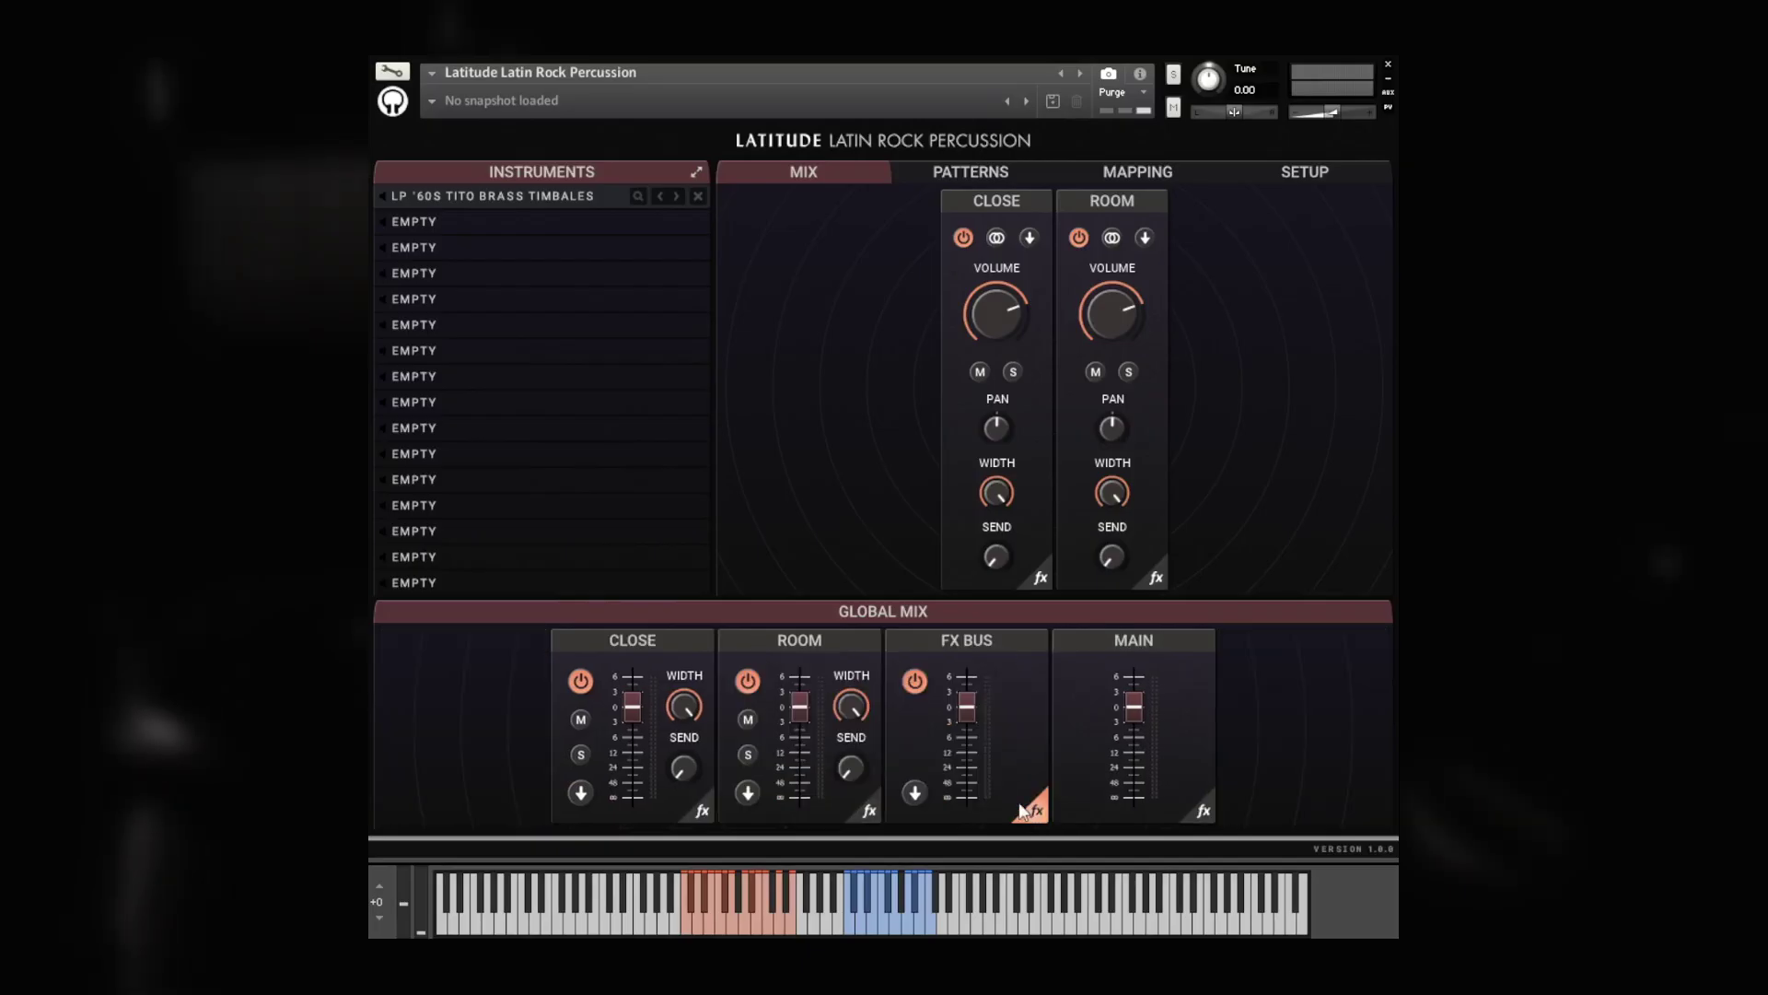
Switch the FX Bus off and back on, and view its output options without choosing one.
left_click(914, 681)
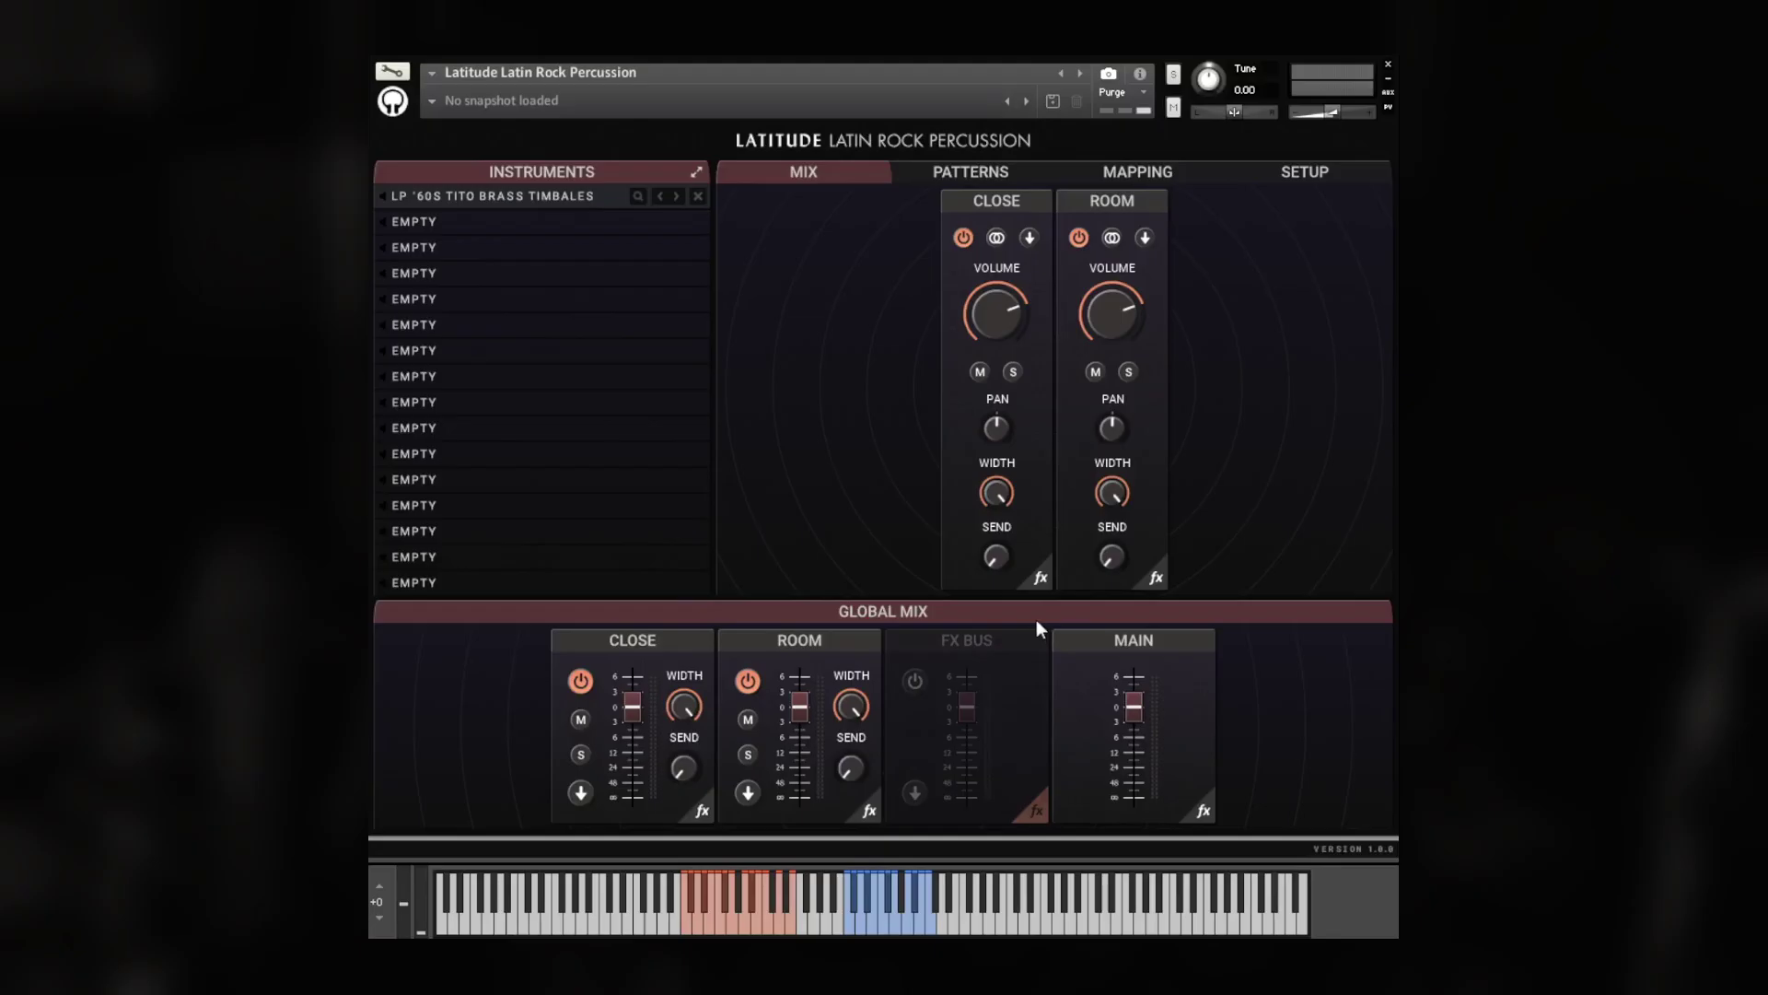
left_click(918, 679)
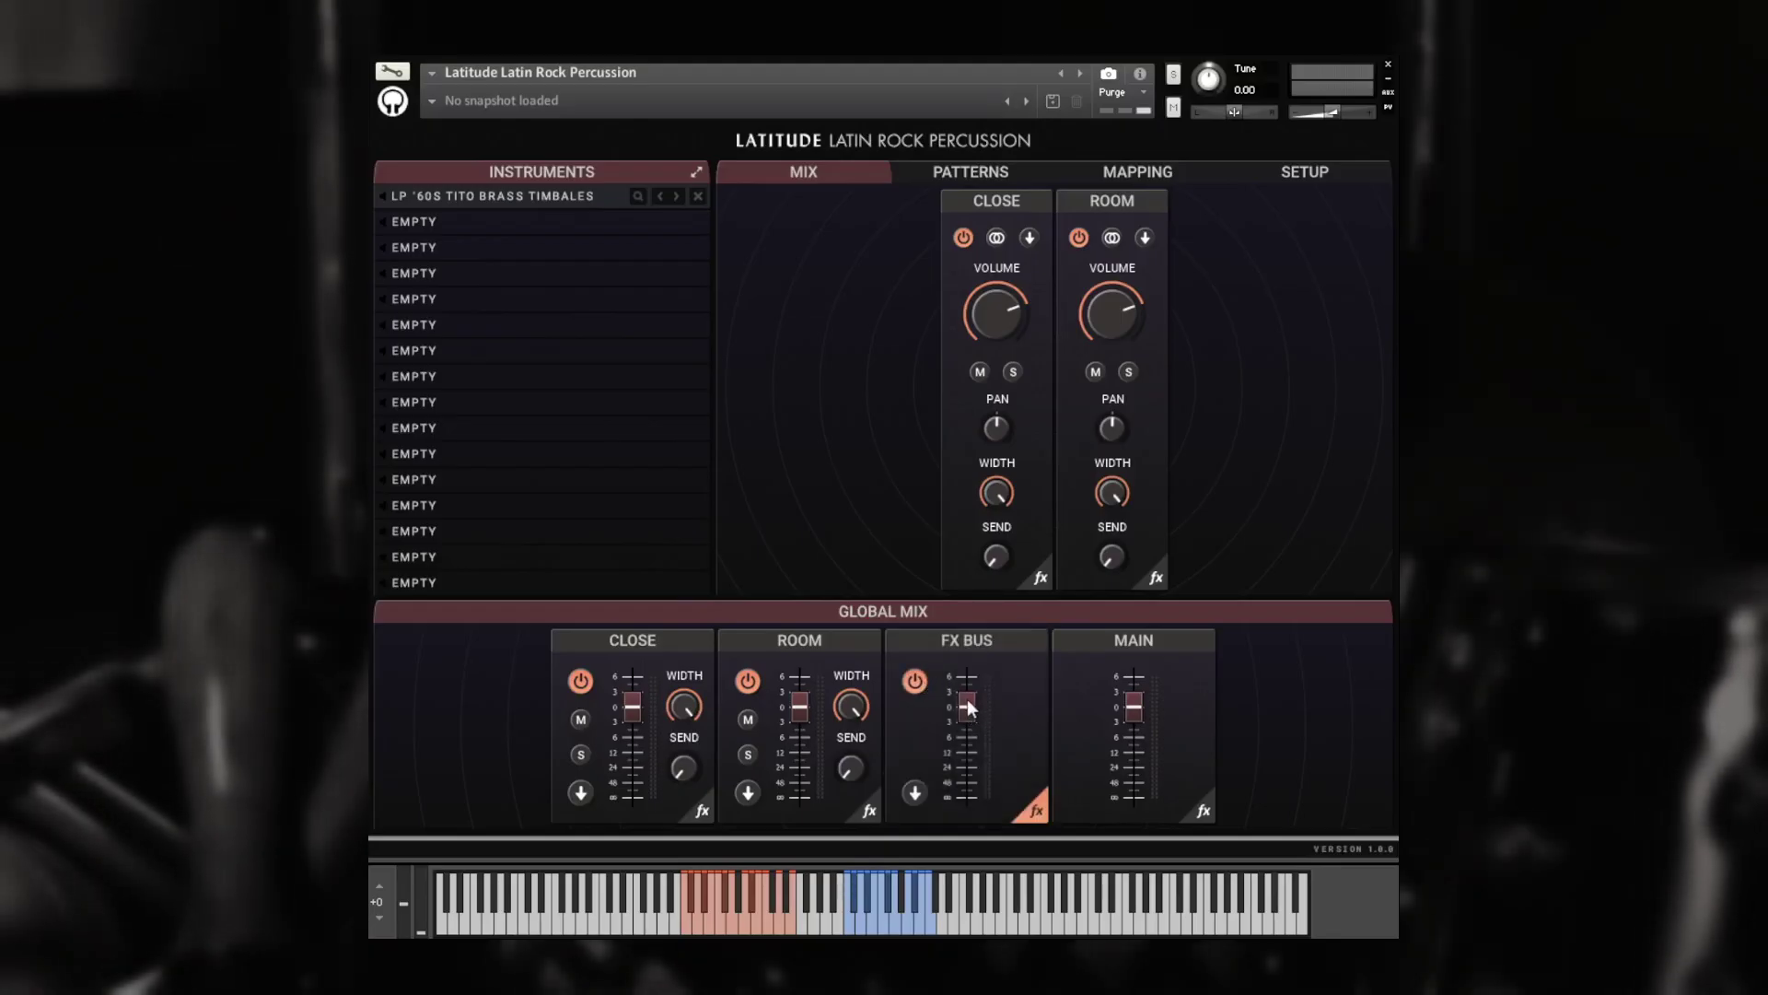
left_click(915, 794)
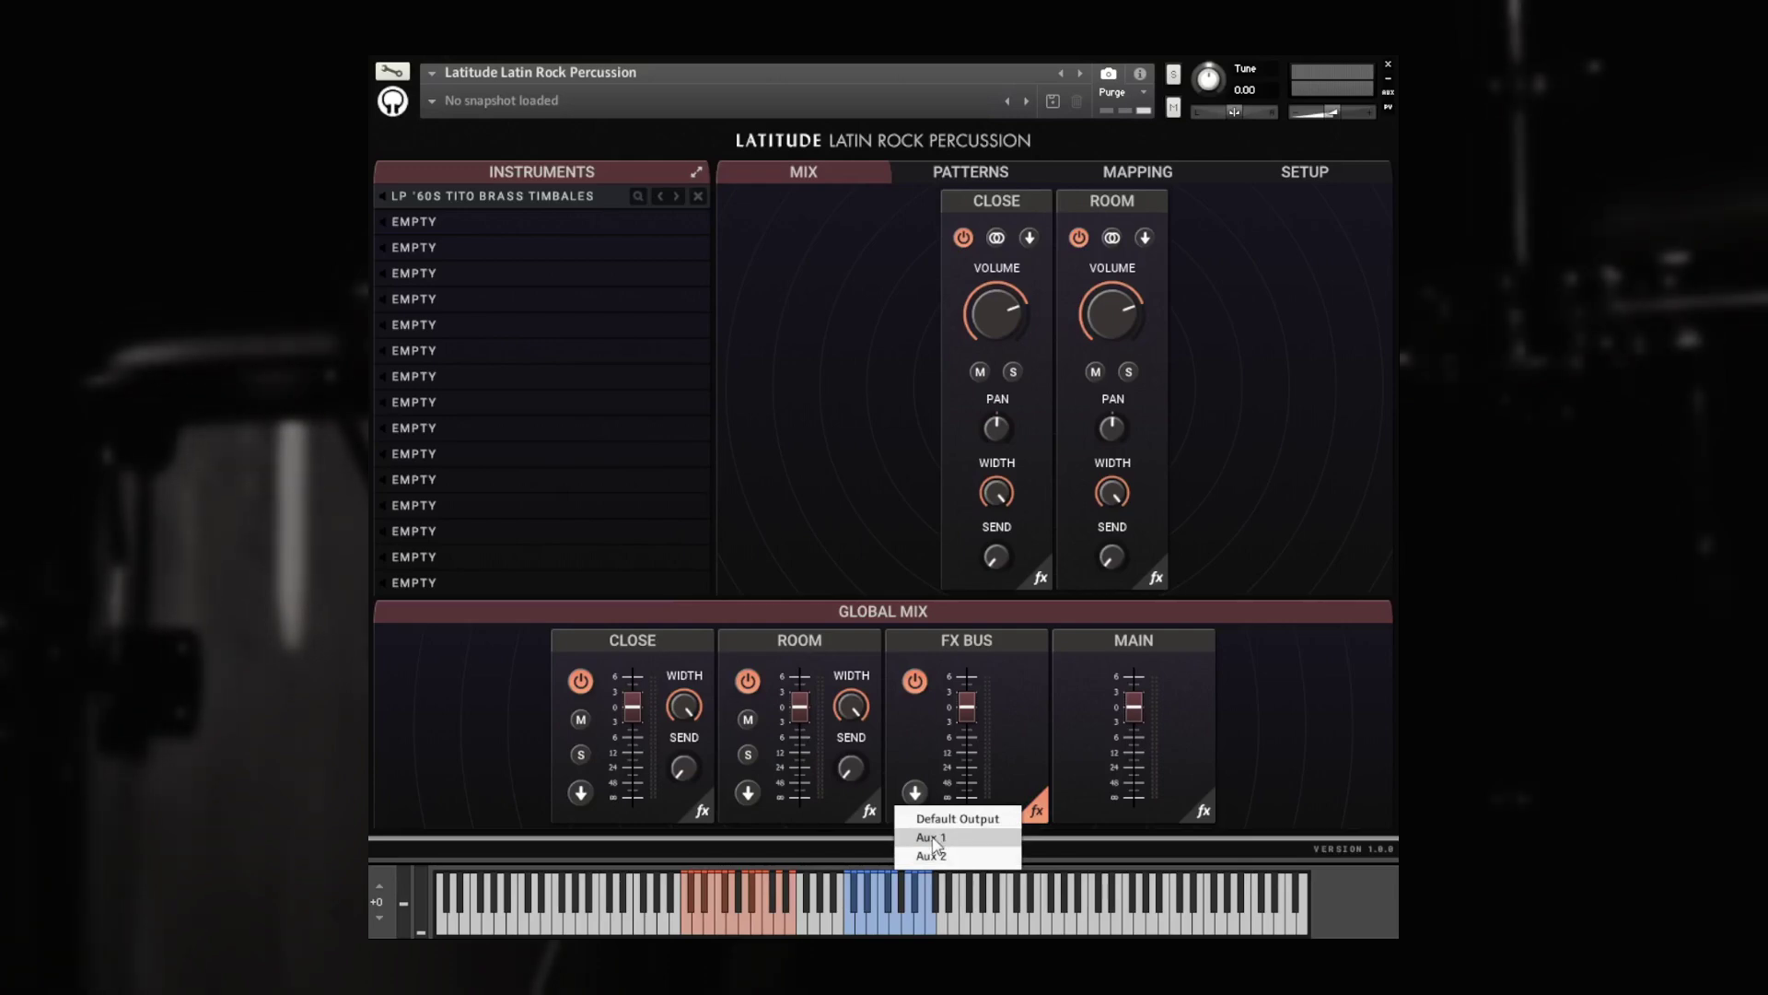
left_click(1027, 749)
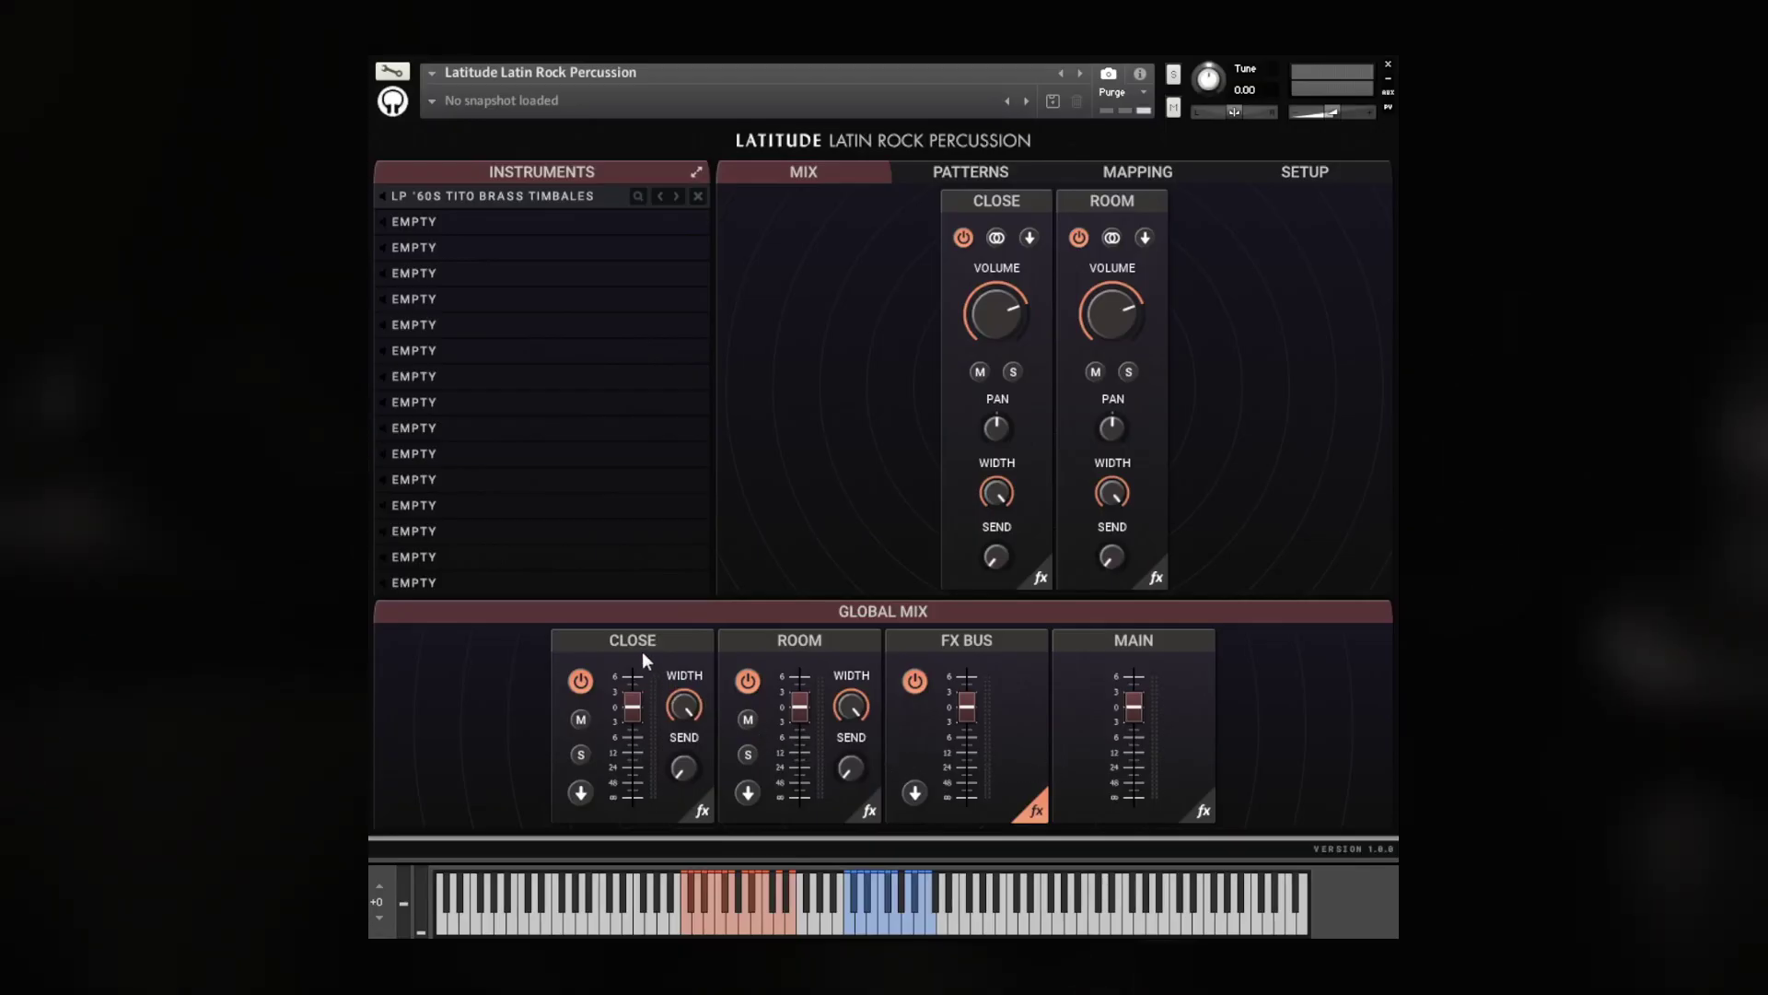
Expand the FX Bus effects, switch the Convolution Reverb off and back on, and review the bus output options in between.
left_click(1035, 811)
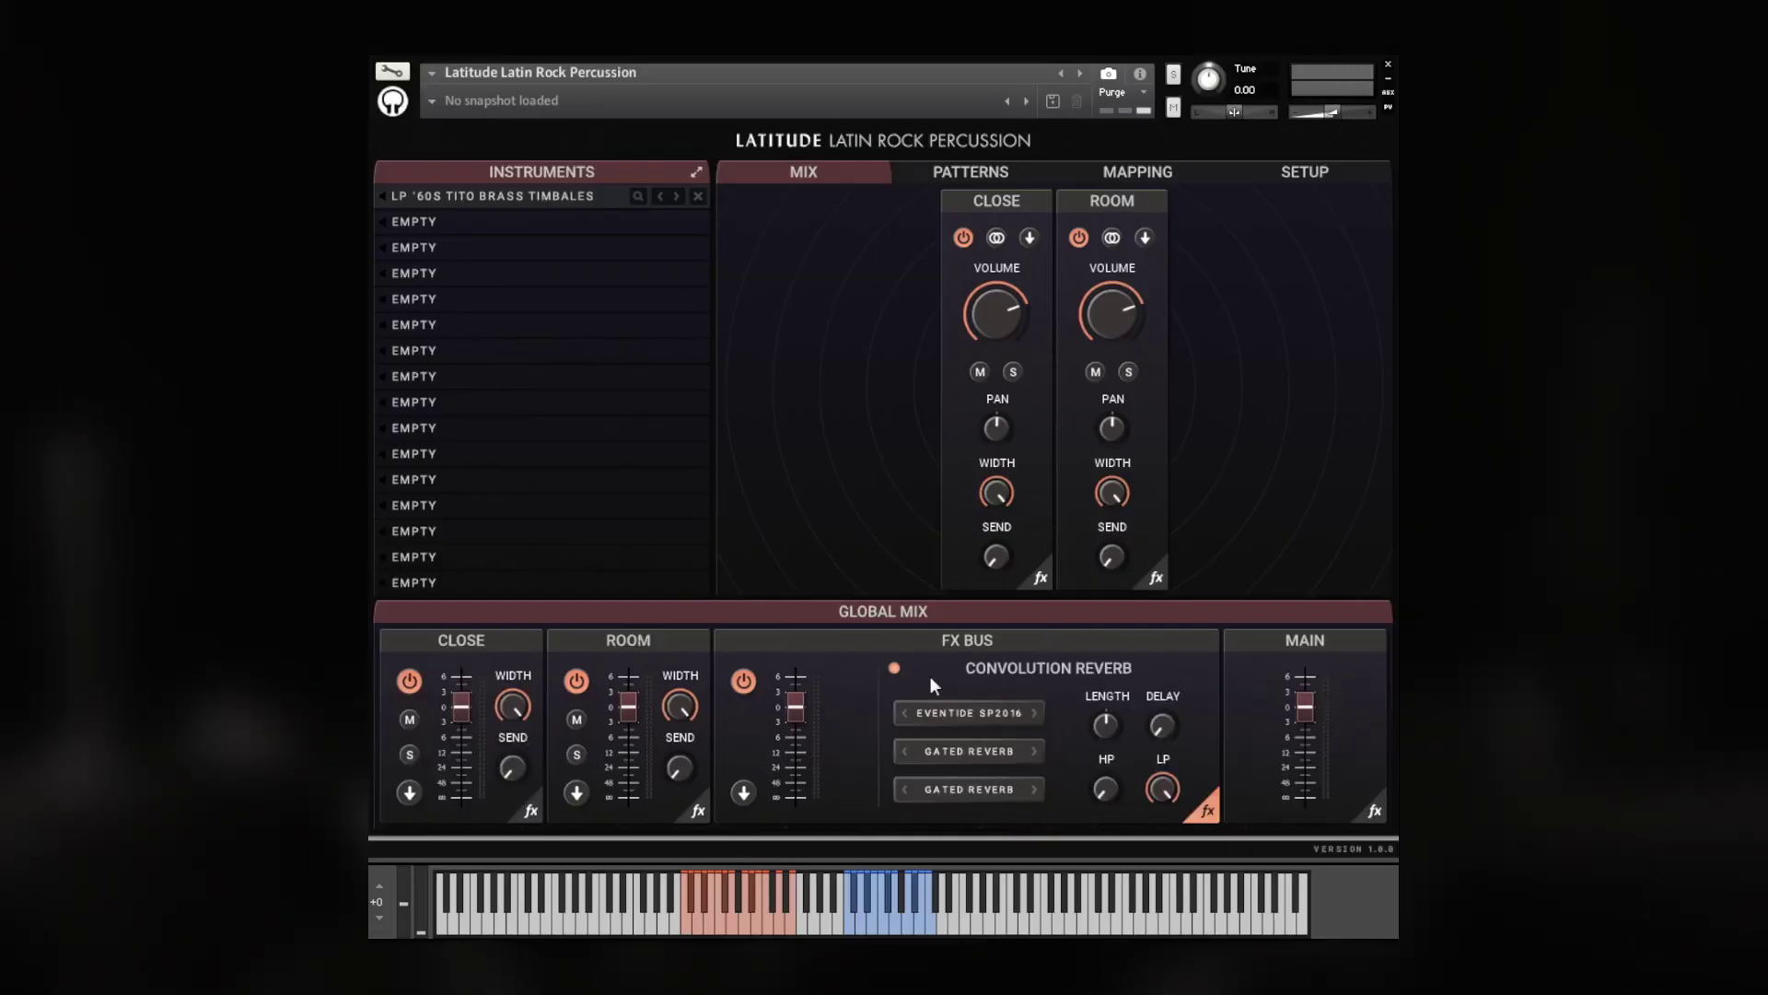
left_click(996, 671)
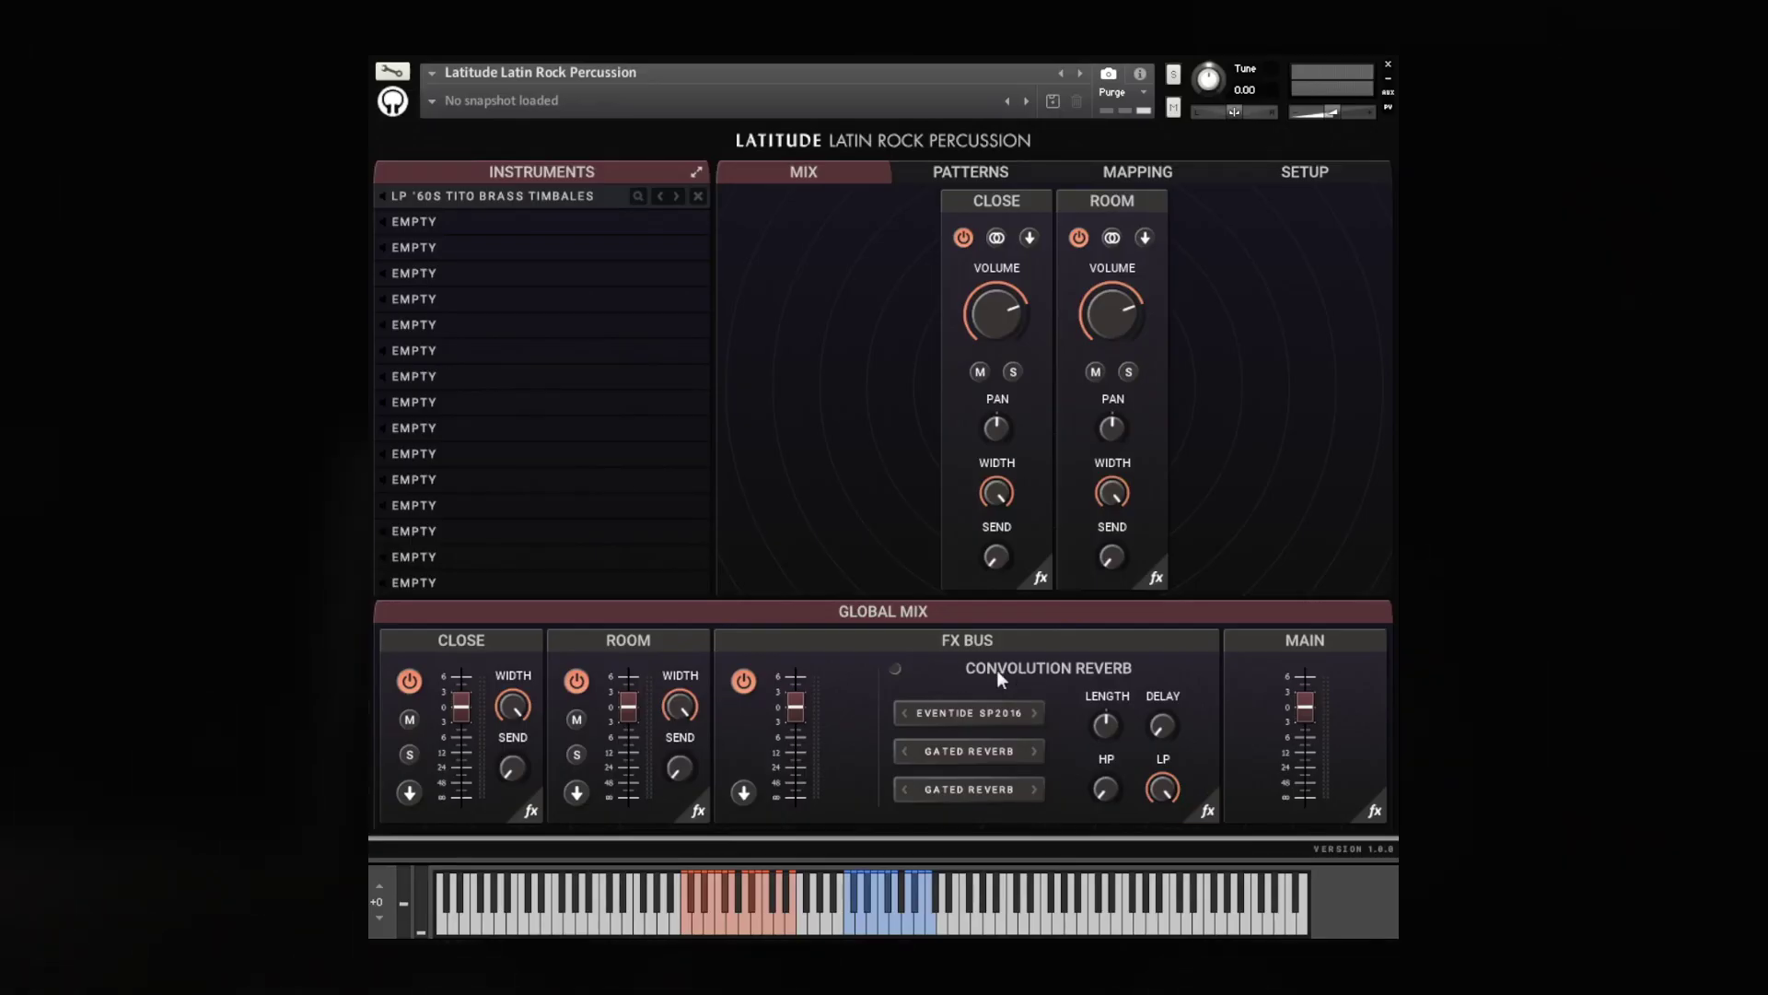
left_click(748, 794)
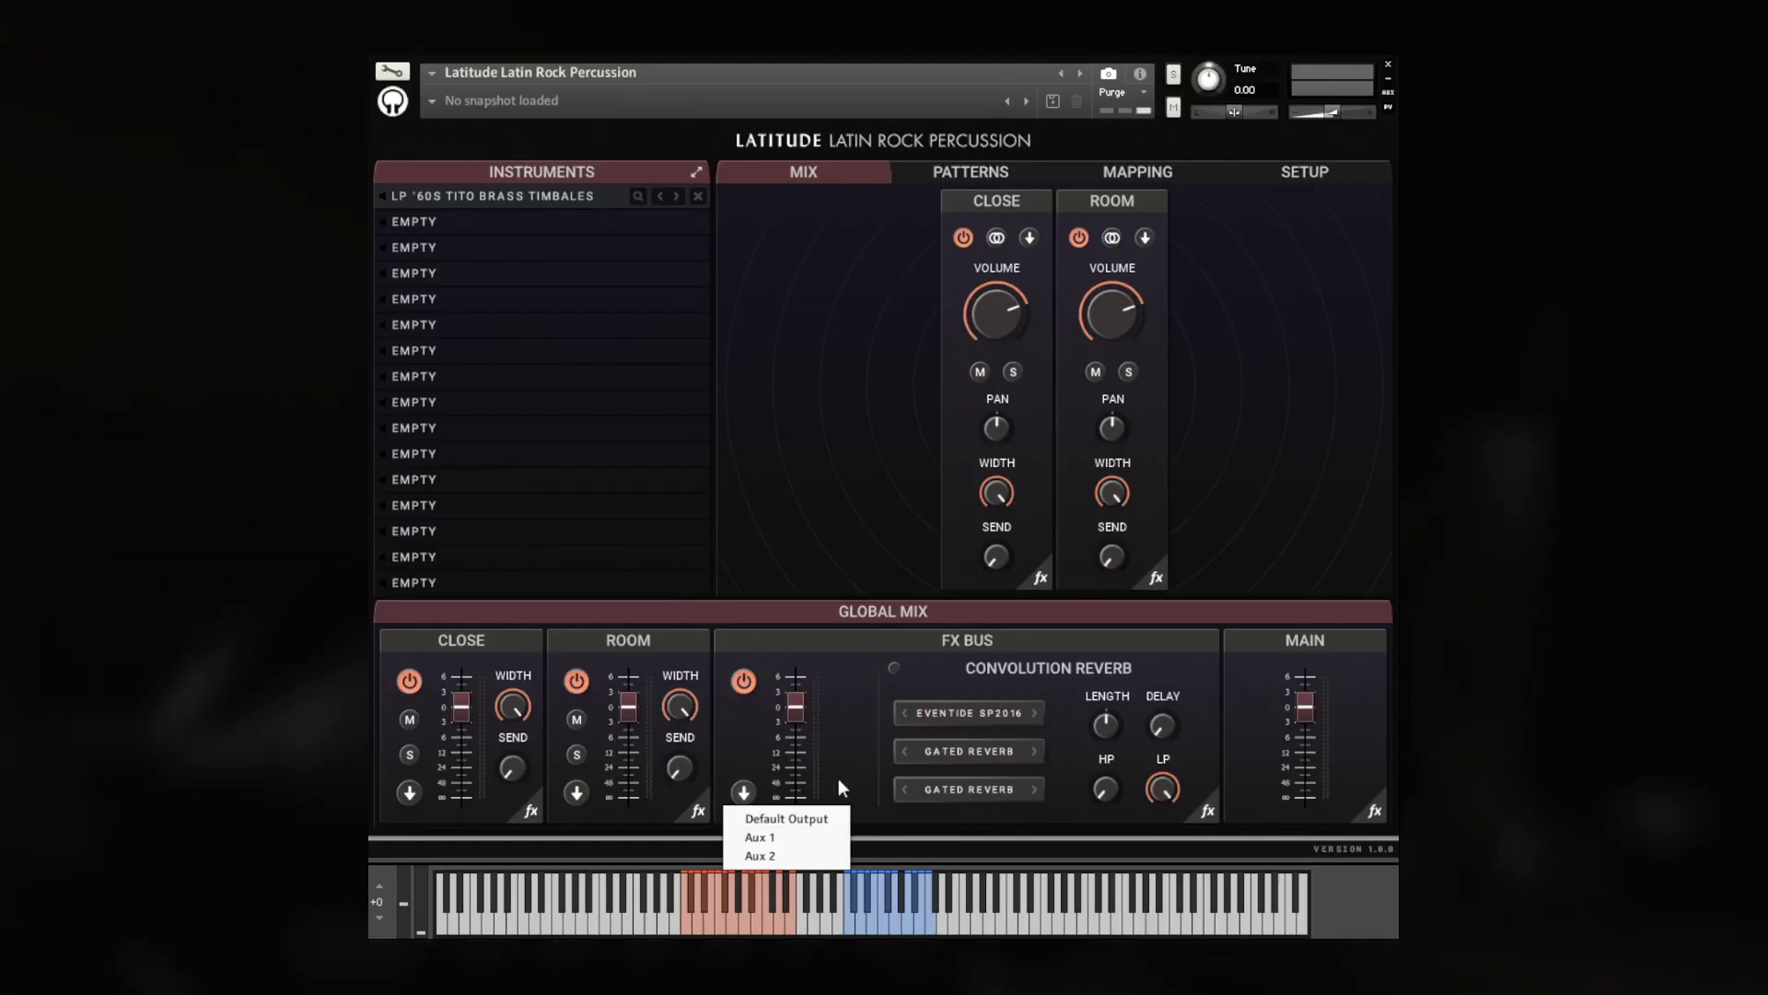
left_click(1037, 645)
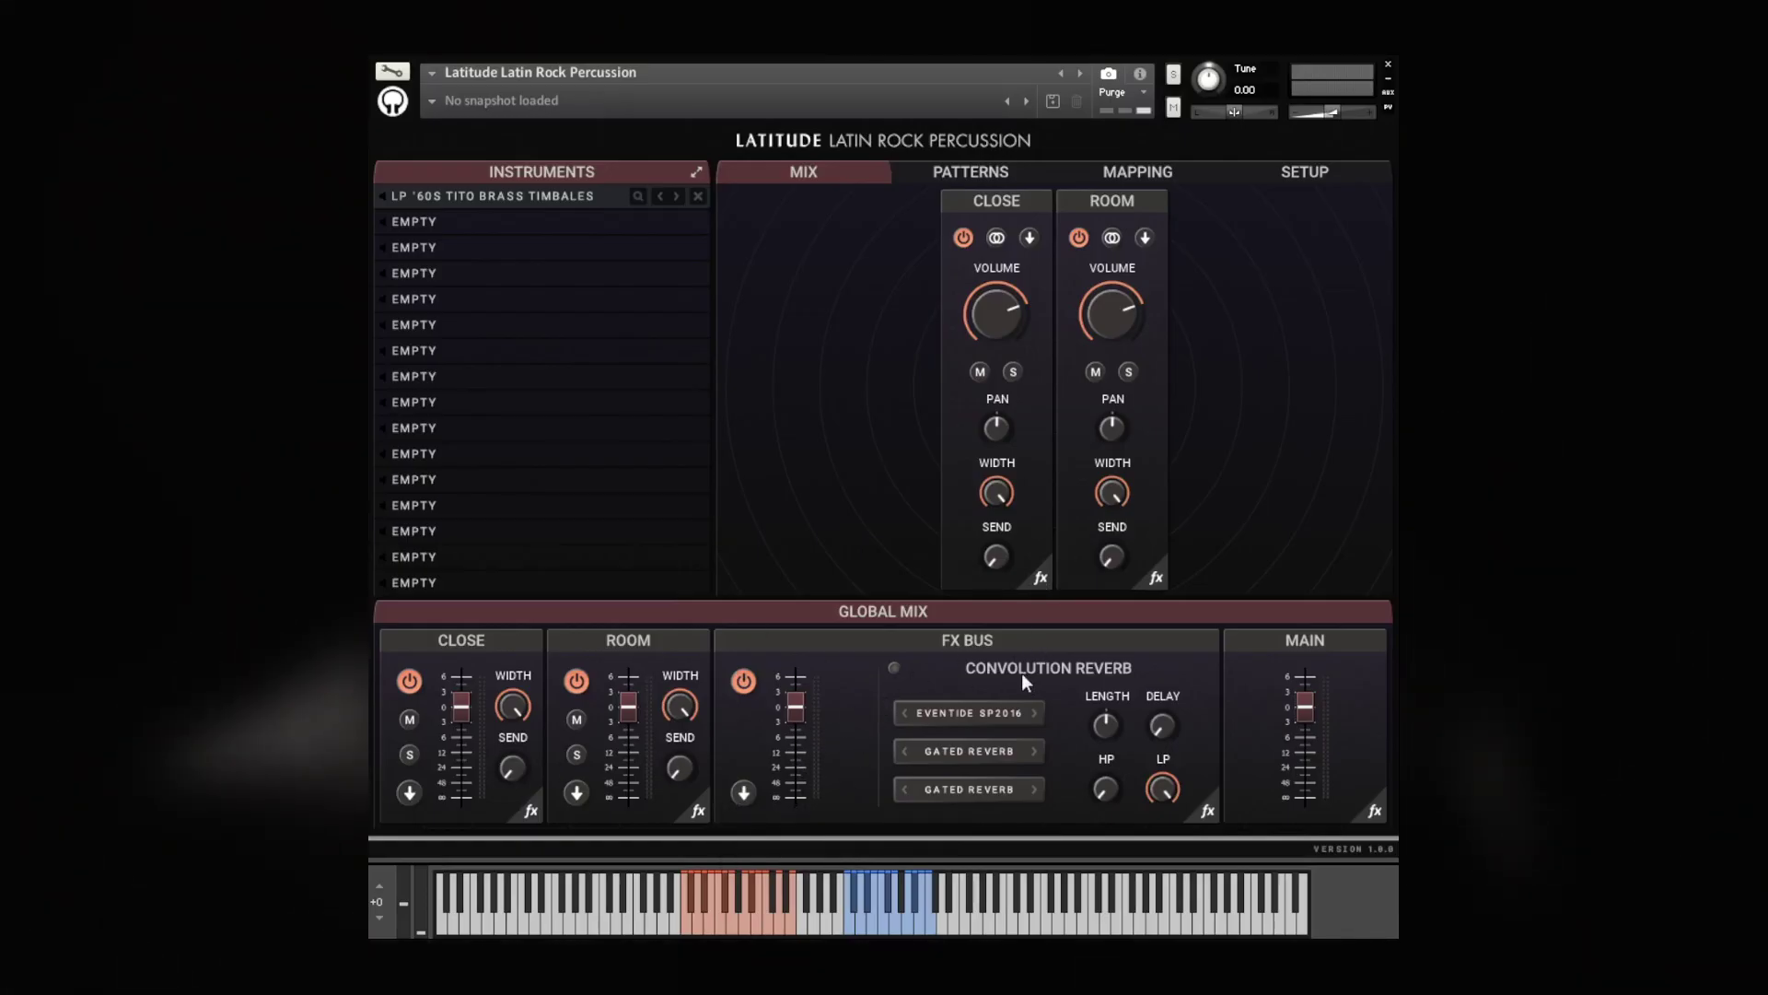
left_click(1019, 670)
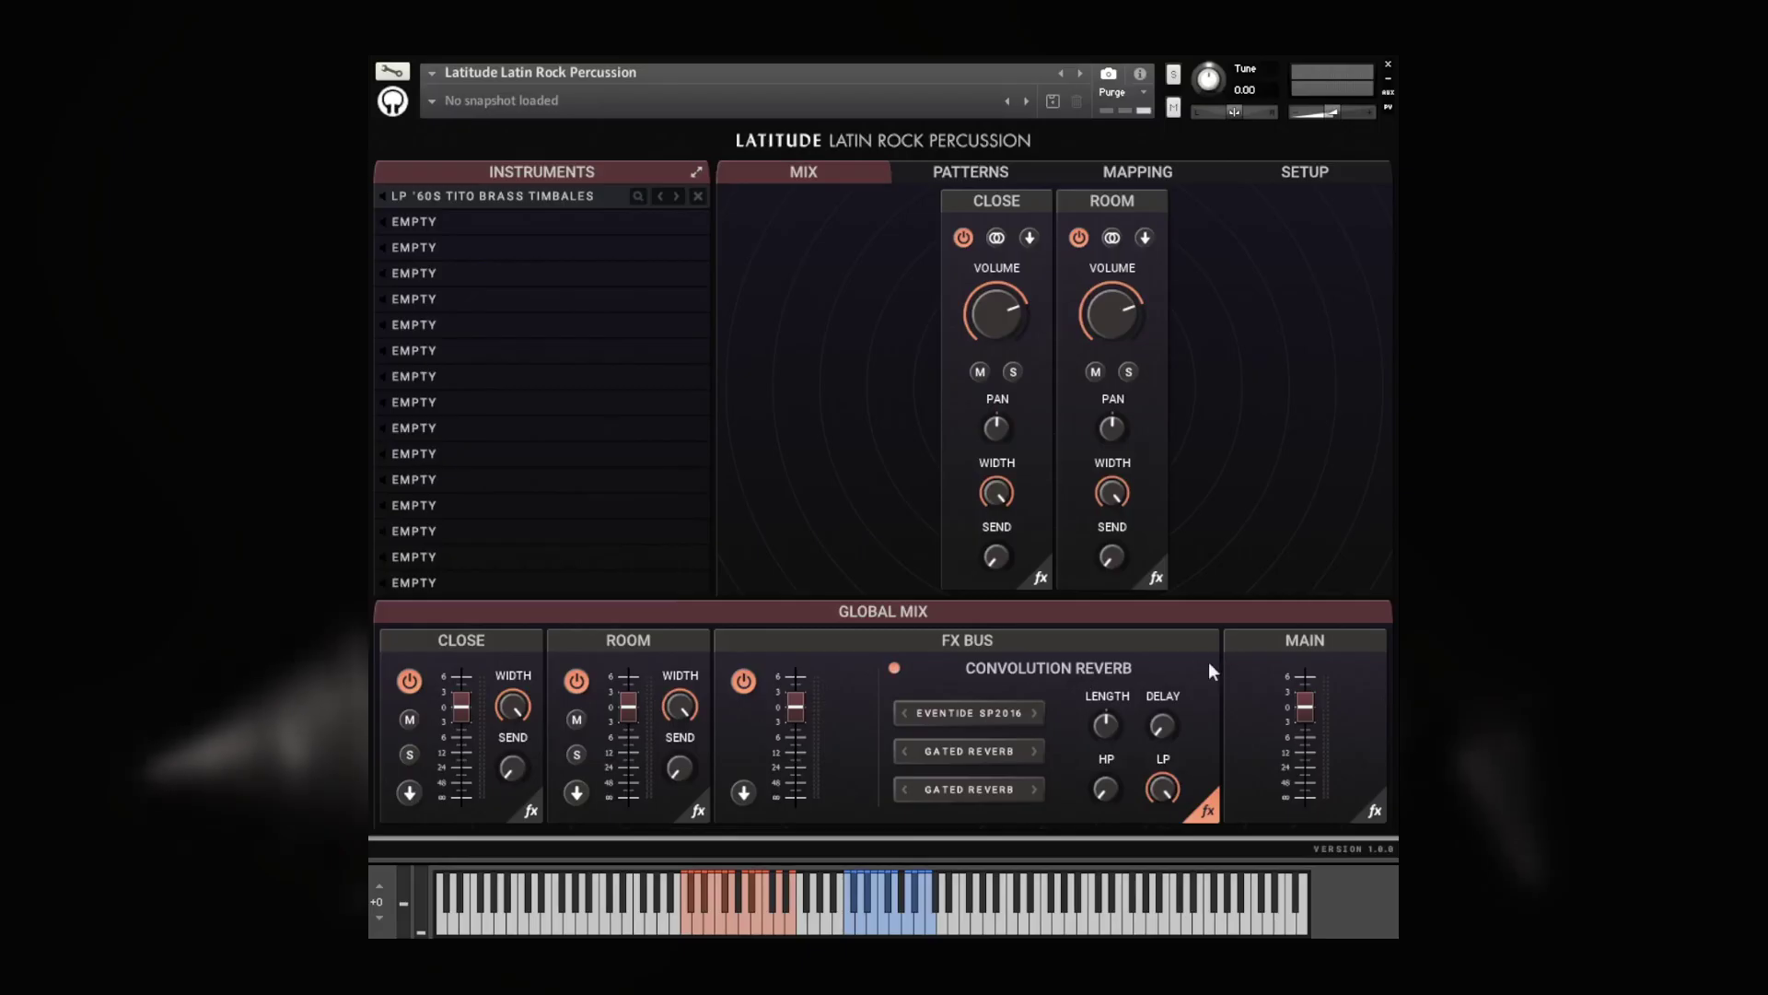
Review the reverb device models, change the Eventide SP2016 reverb to Plate Reverb with Hi Density Plate, and leave the Convolution Reverb switched on.
left_click(952, 726)
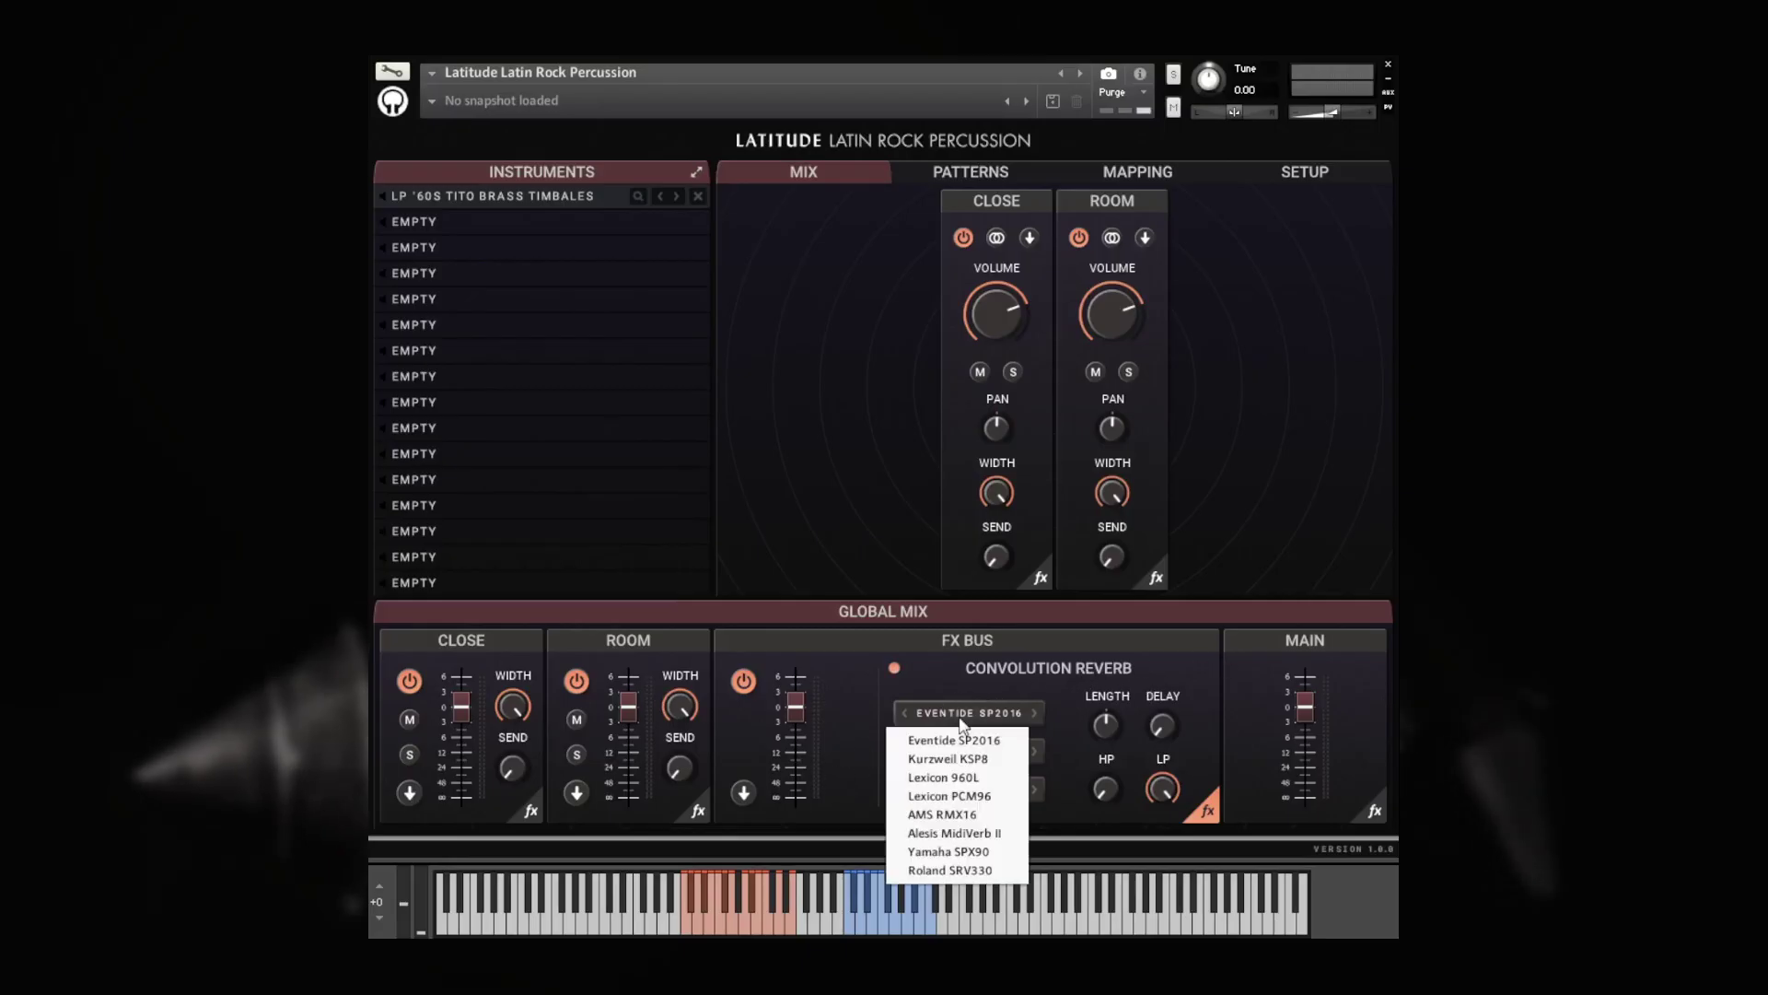
left_click(1181, 671)
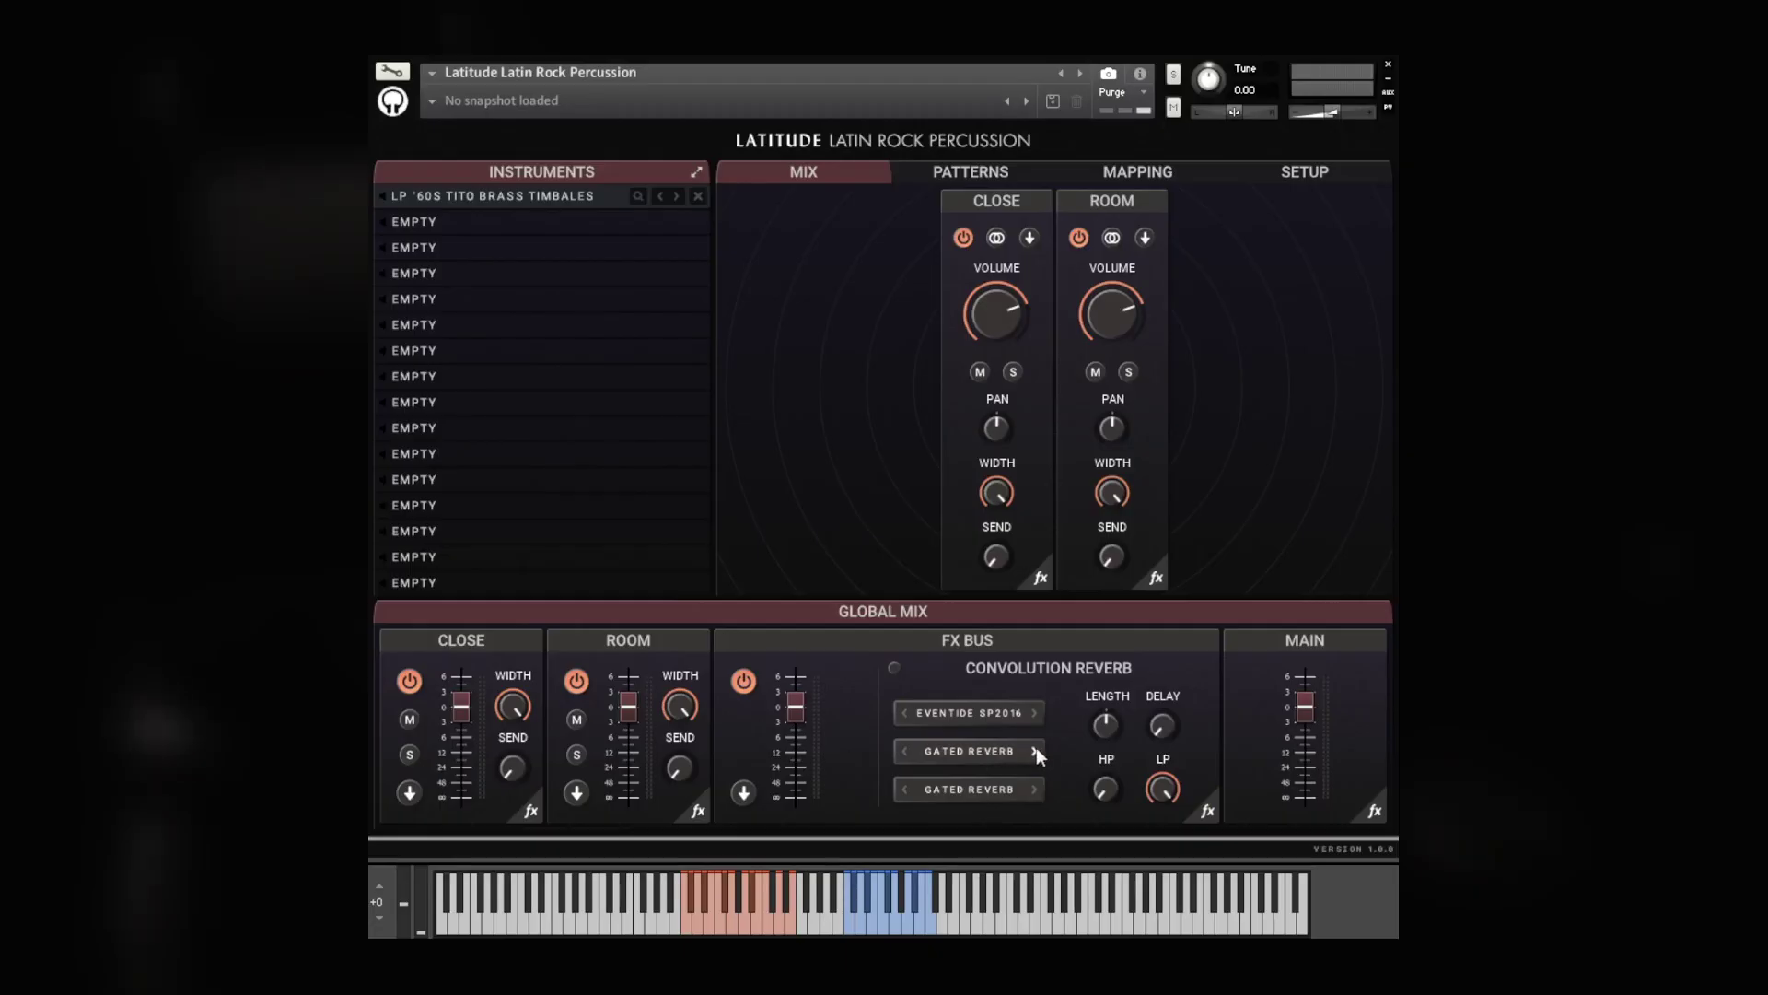
left_click(1035, 750)
left_click(1035, 750)
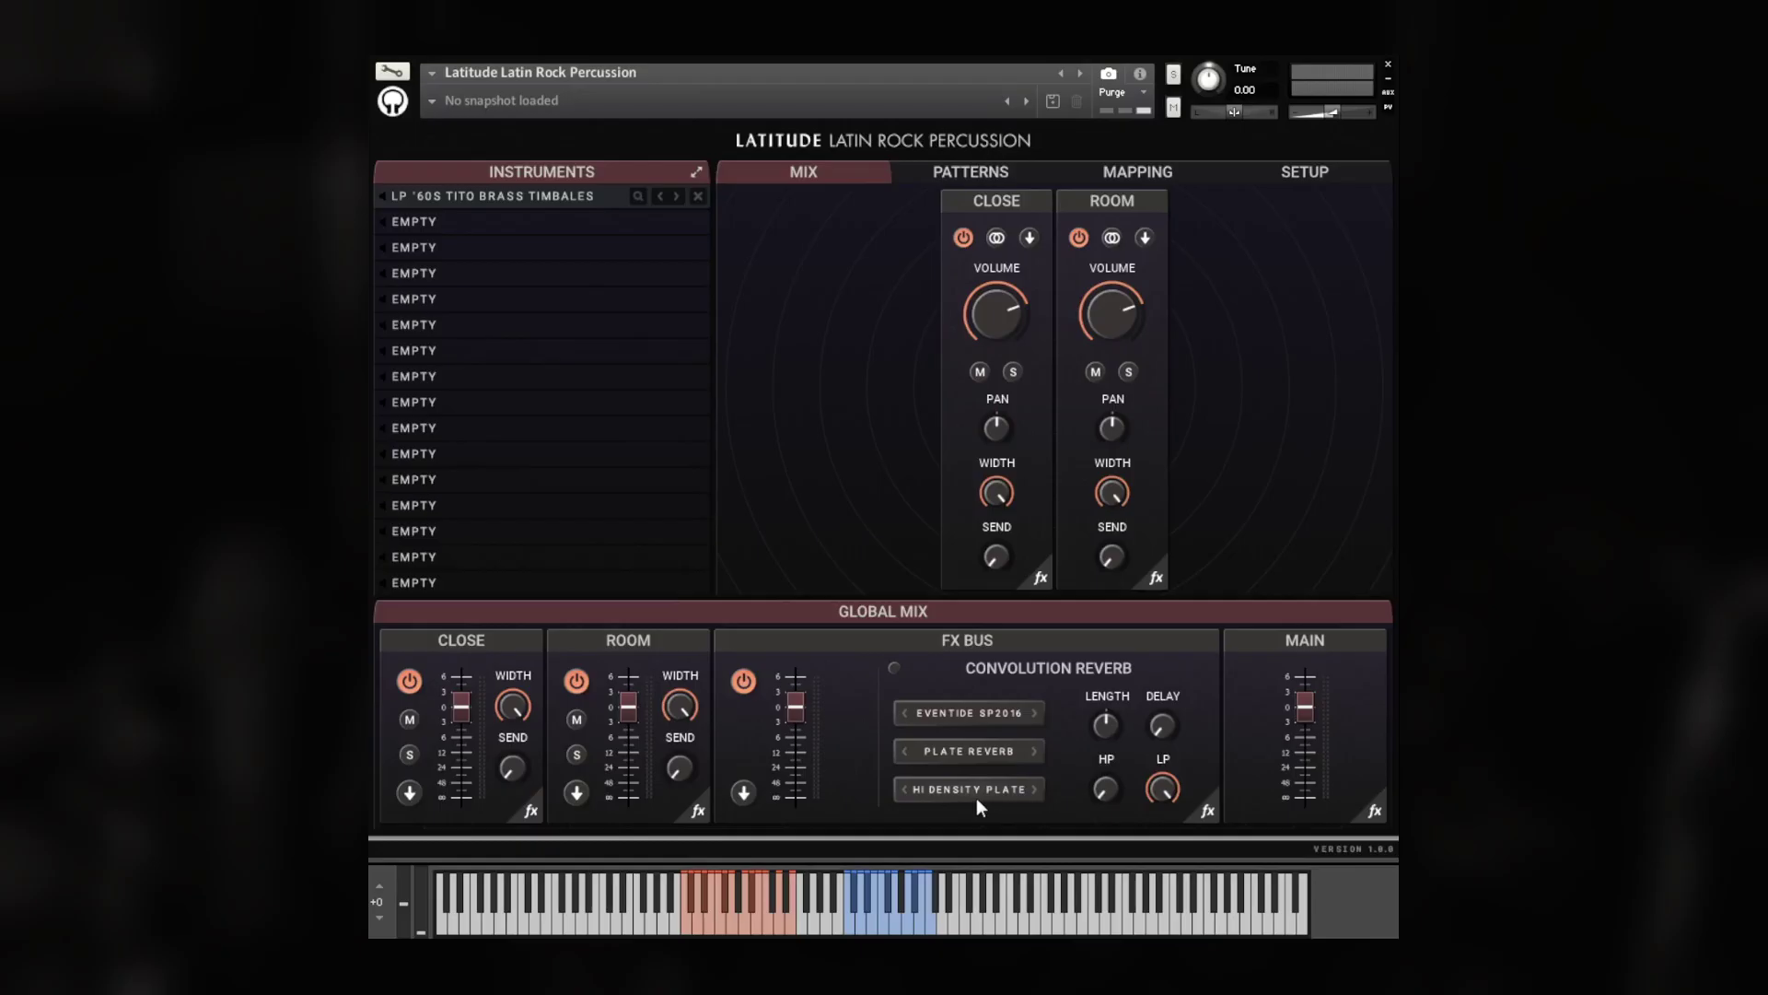
left_click(1063, 672)
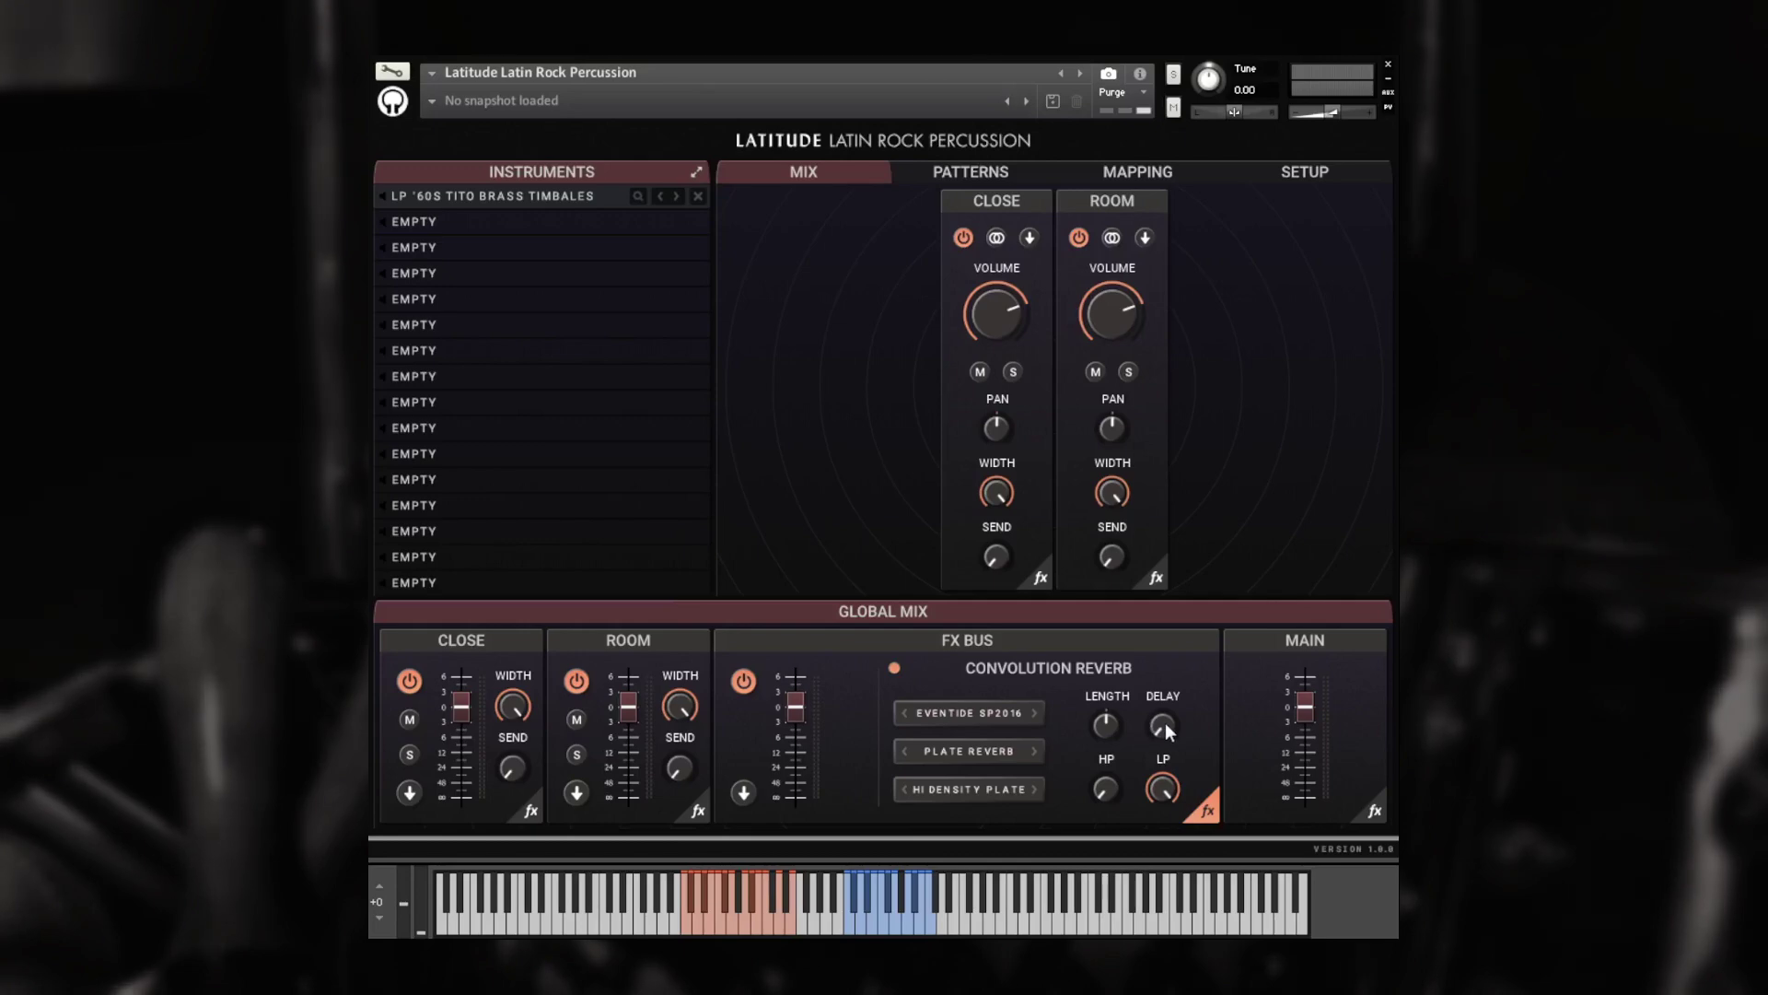
Try the reverb's delay, high-pass and low-pass controls, return the low-pass to 20.0 kHz, and collapse the FX Bus effects.
left_click_drag(1164, 722, 1159, 788)
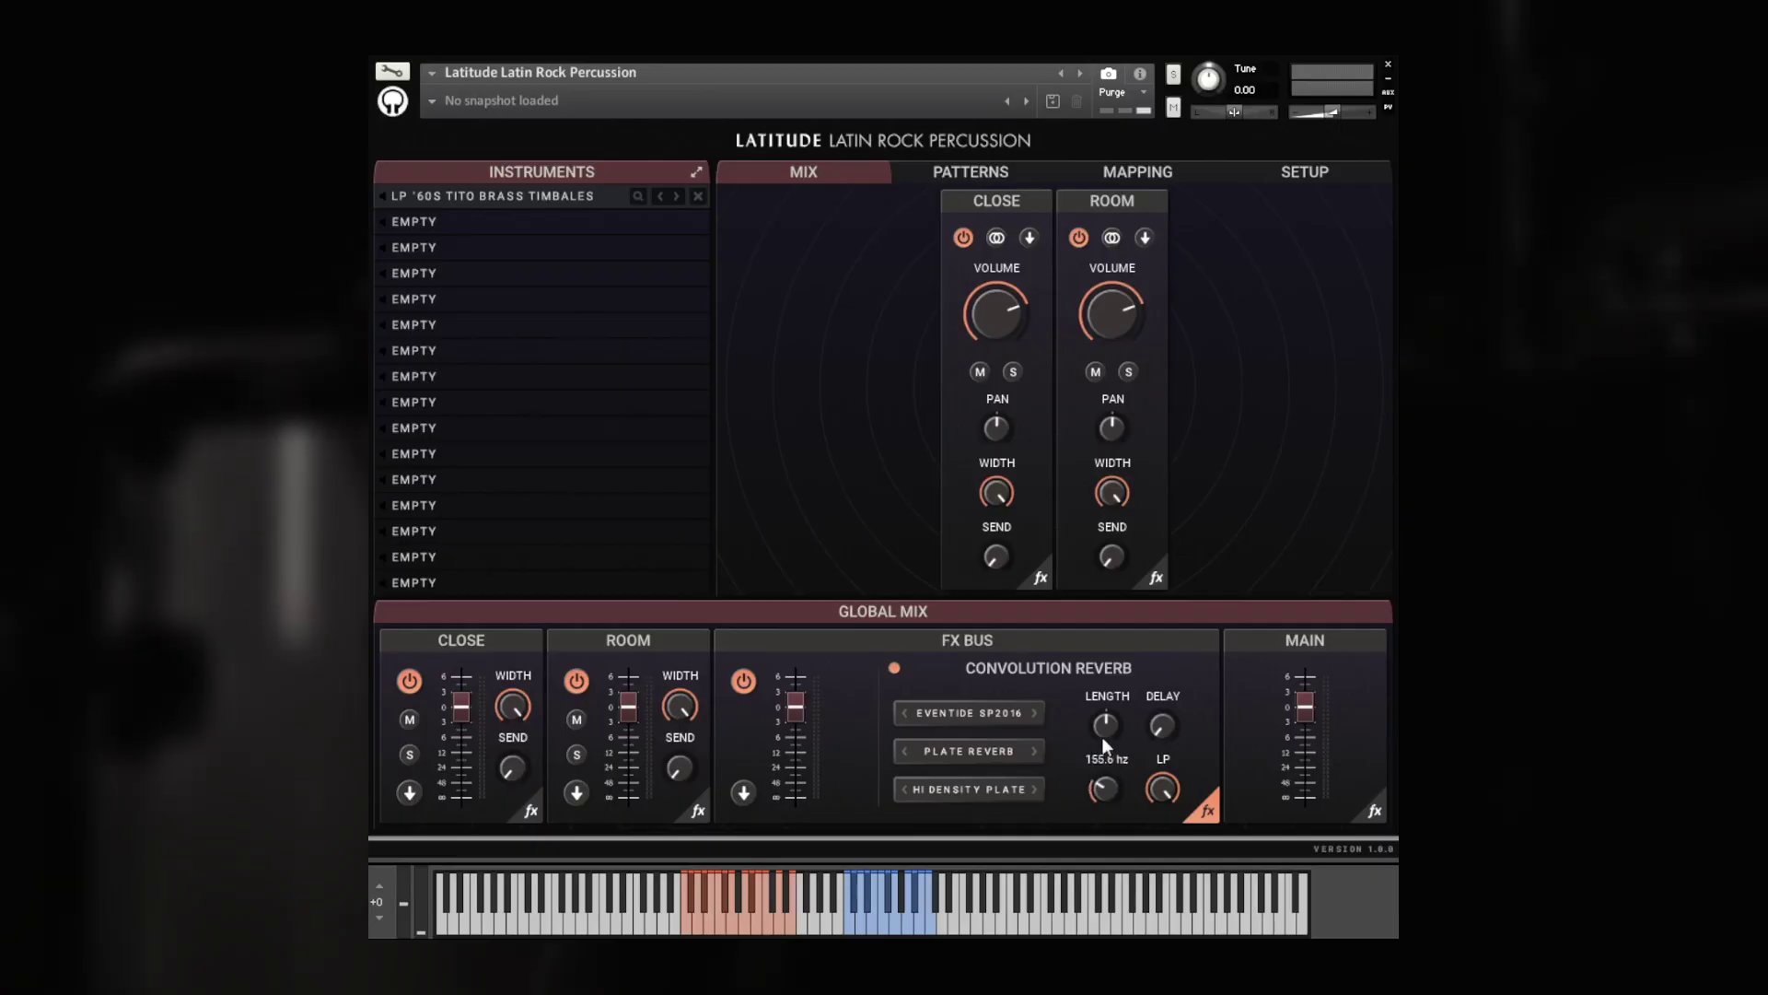
left_click_drag(1105, 746, 1107, 822)
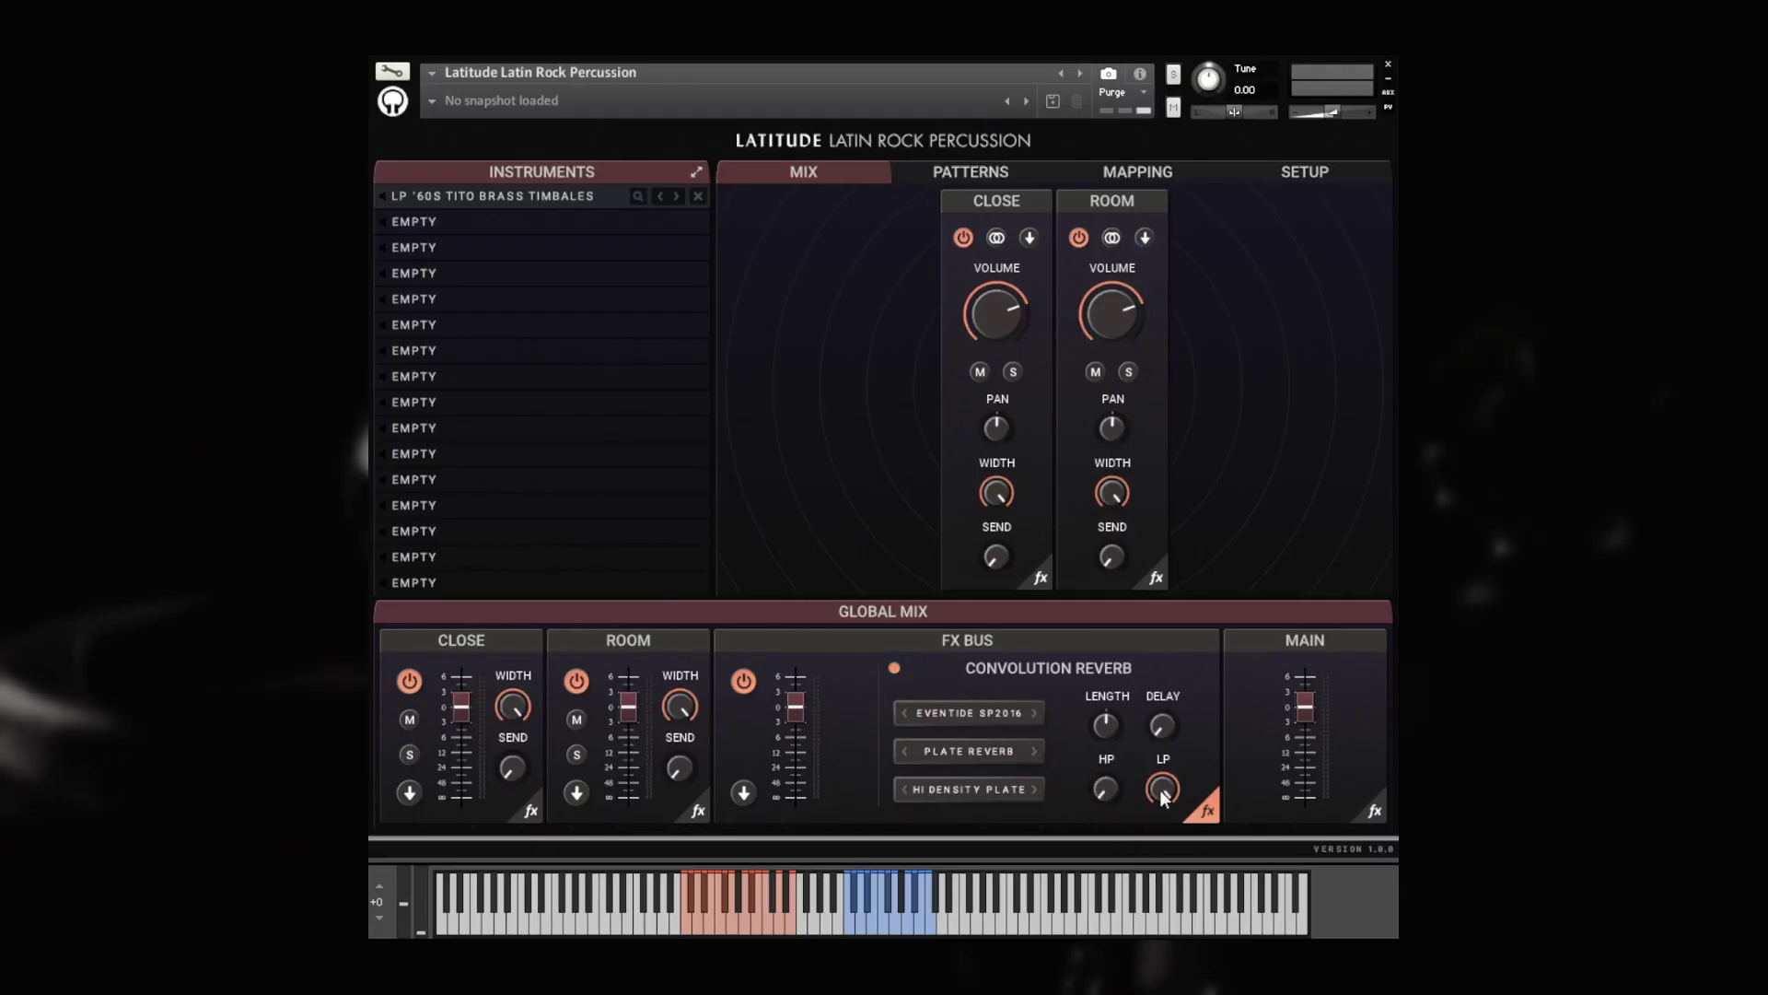
left_click_drag(1160, 790, 1181, 727)
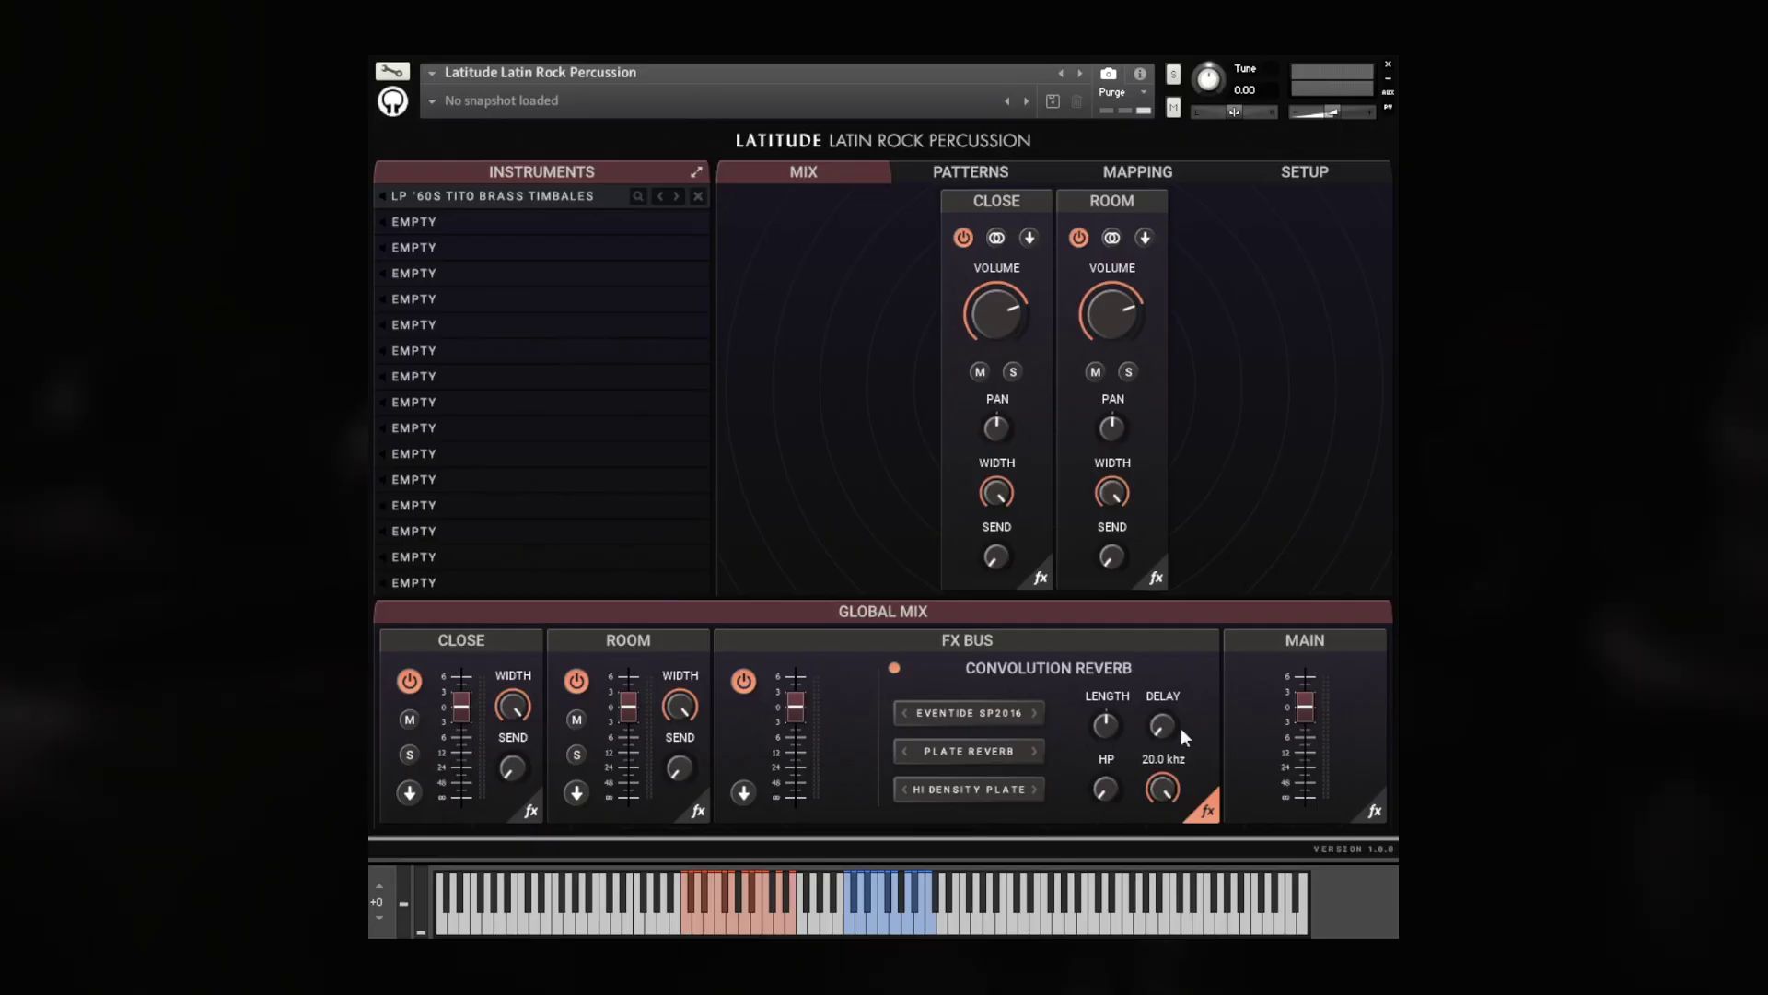
left_click(1206, 810)
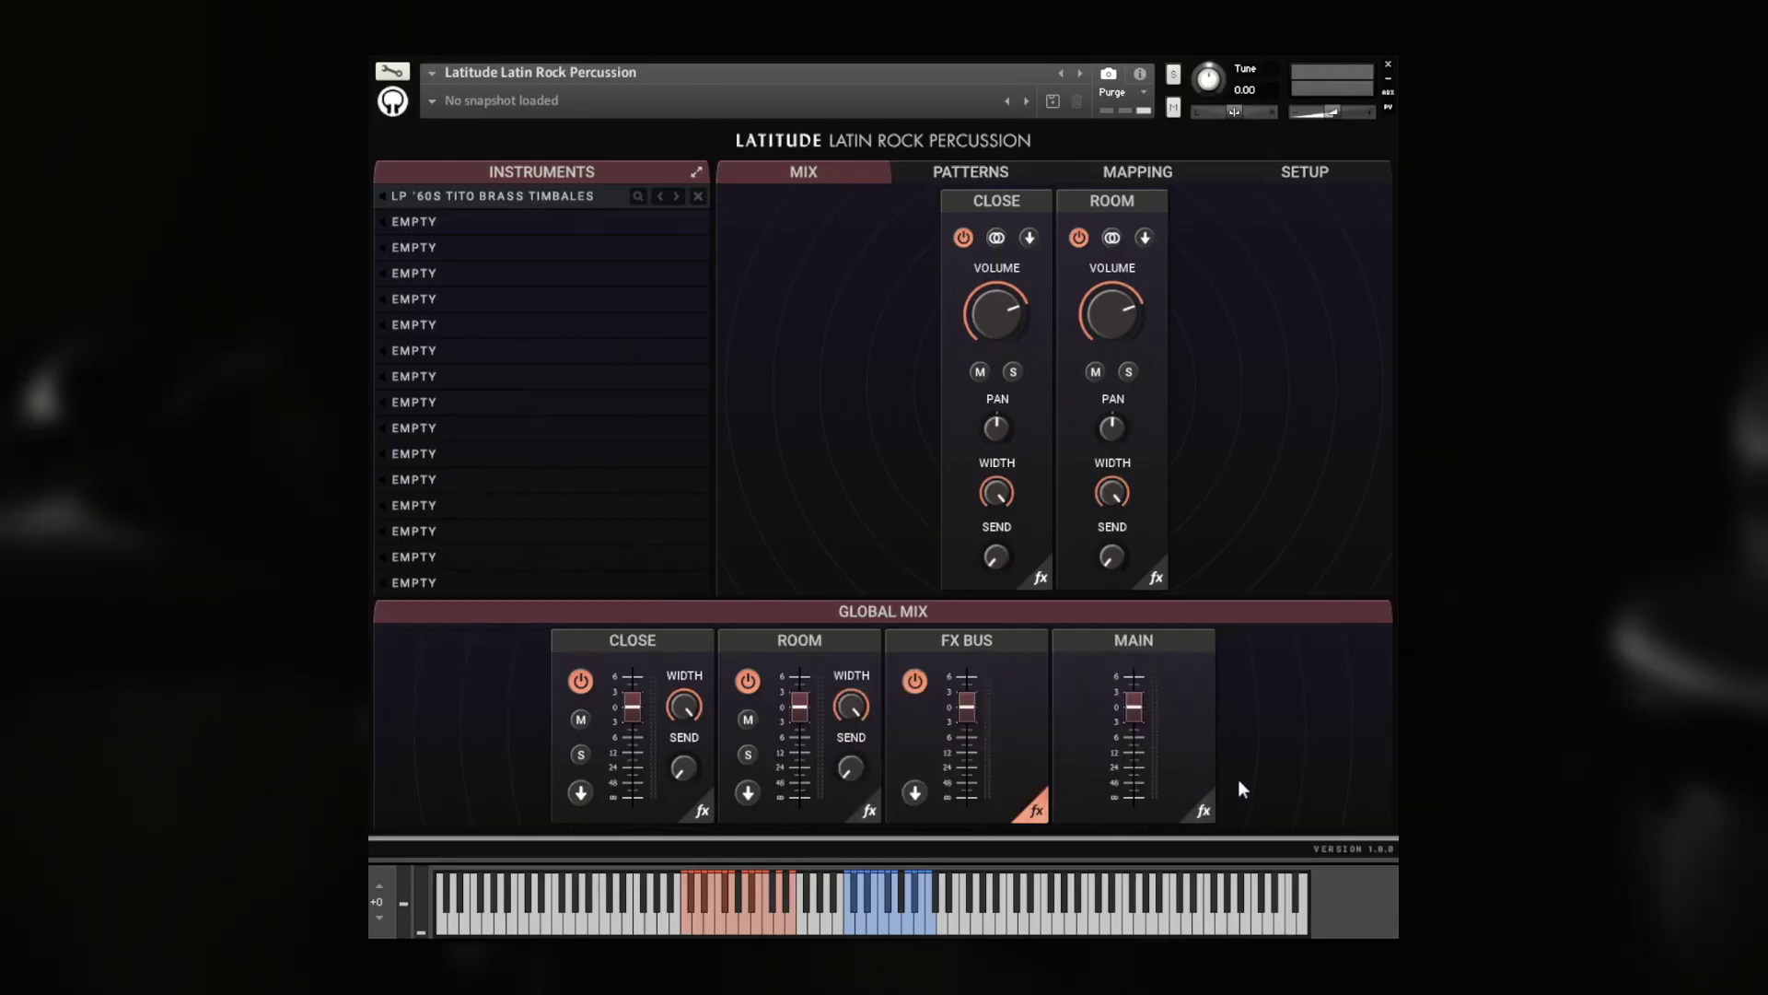
Expand the Main channel's effects and try out the tape tone and rolloff and the limiter ceiling.
left_click(1201, 809)
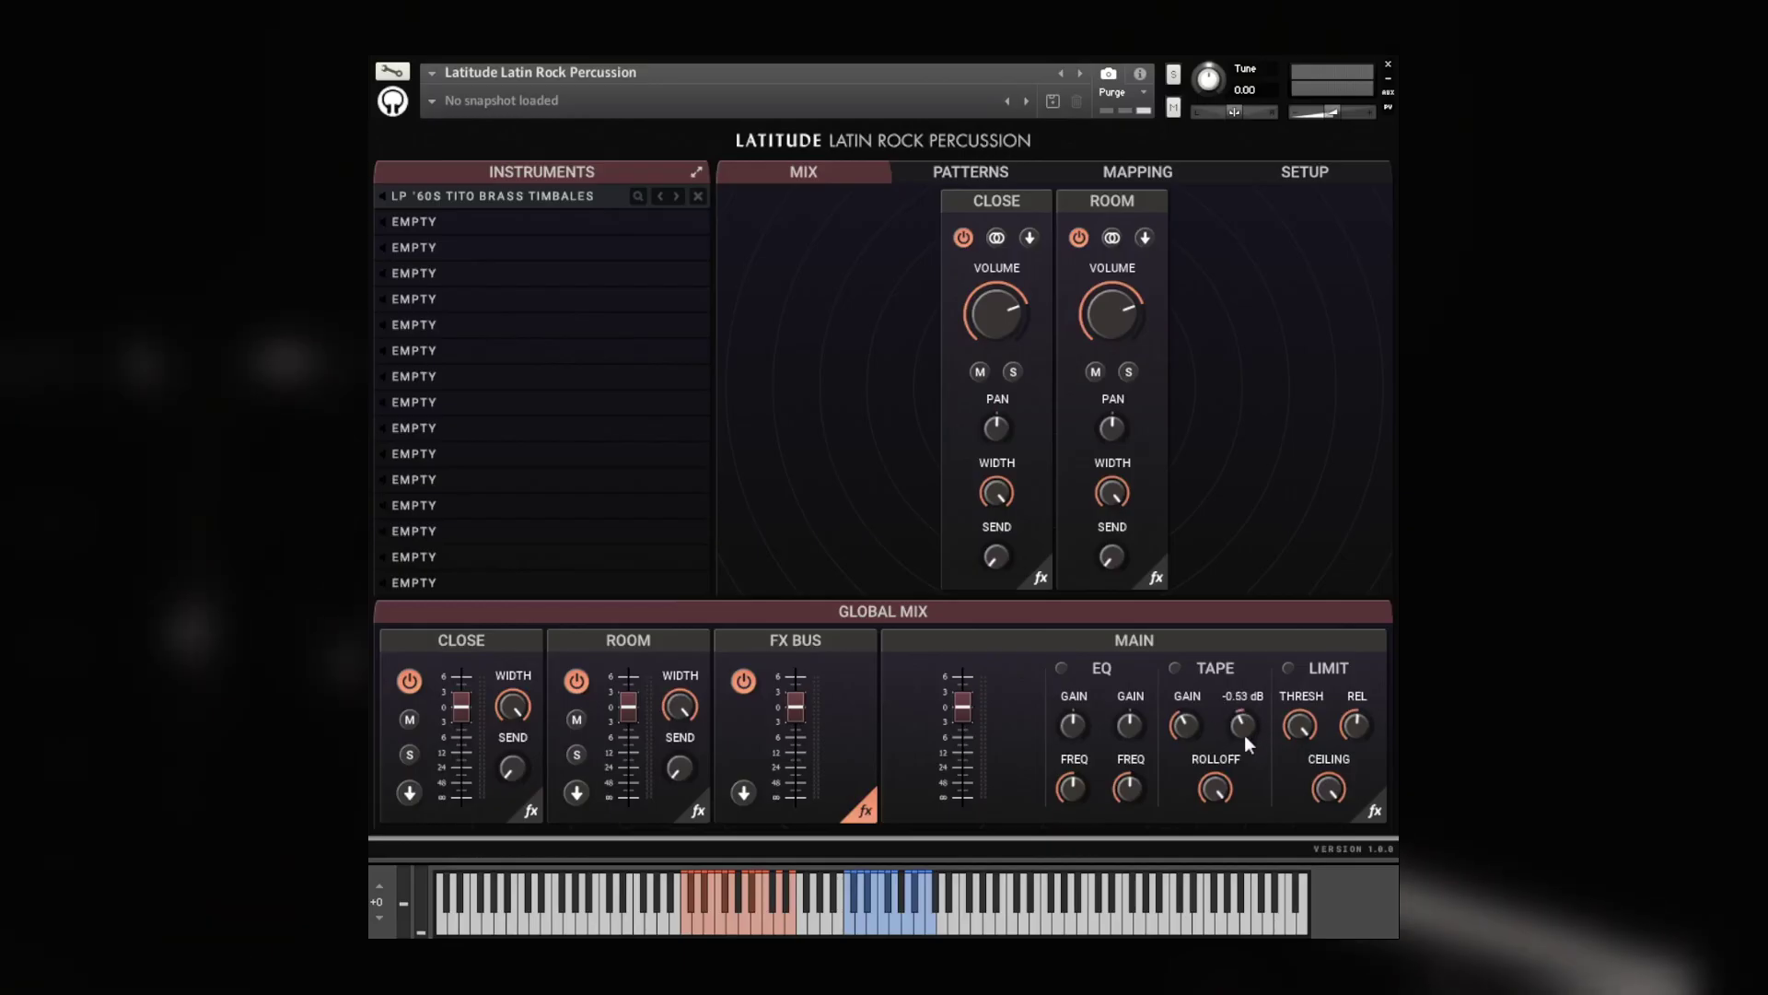
mouse_move(1245, 735)
left_mouse_down()
mouse_move(1252, 673)
mouse_move(1254, 732)
left_mouse_up()
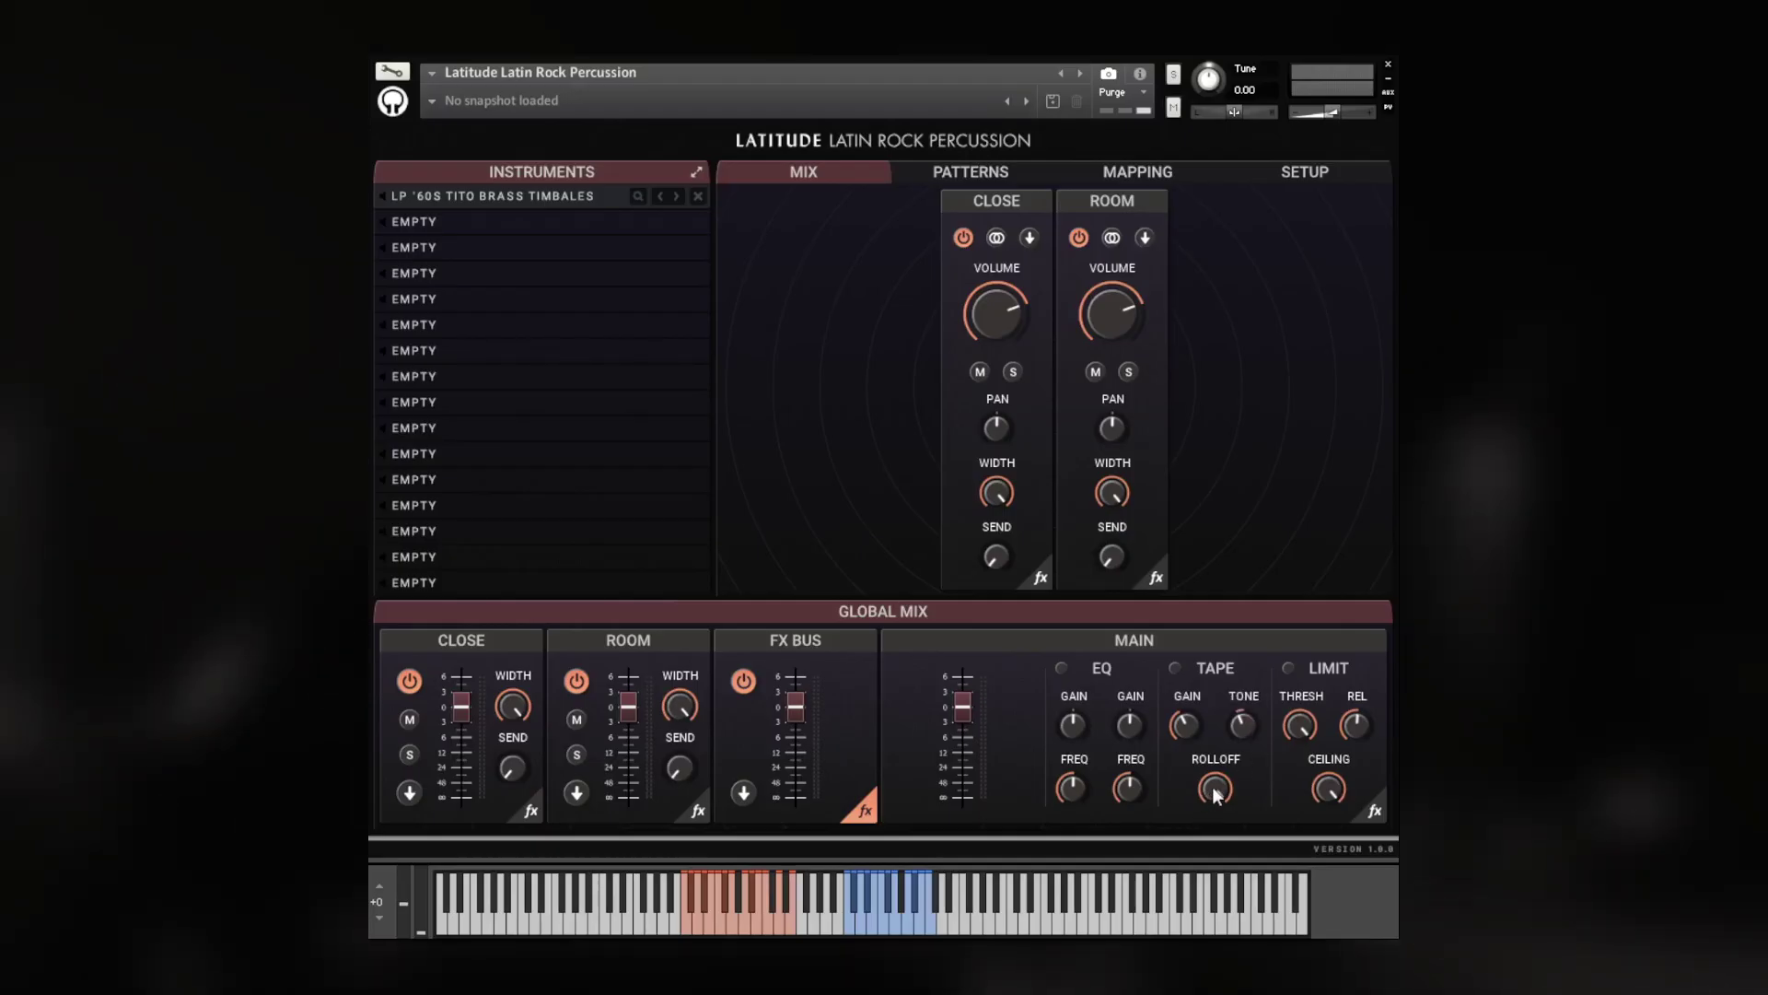
left_click_drag(1217, 794, 1203, 871)
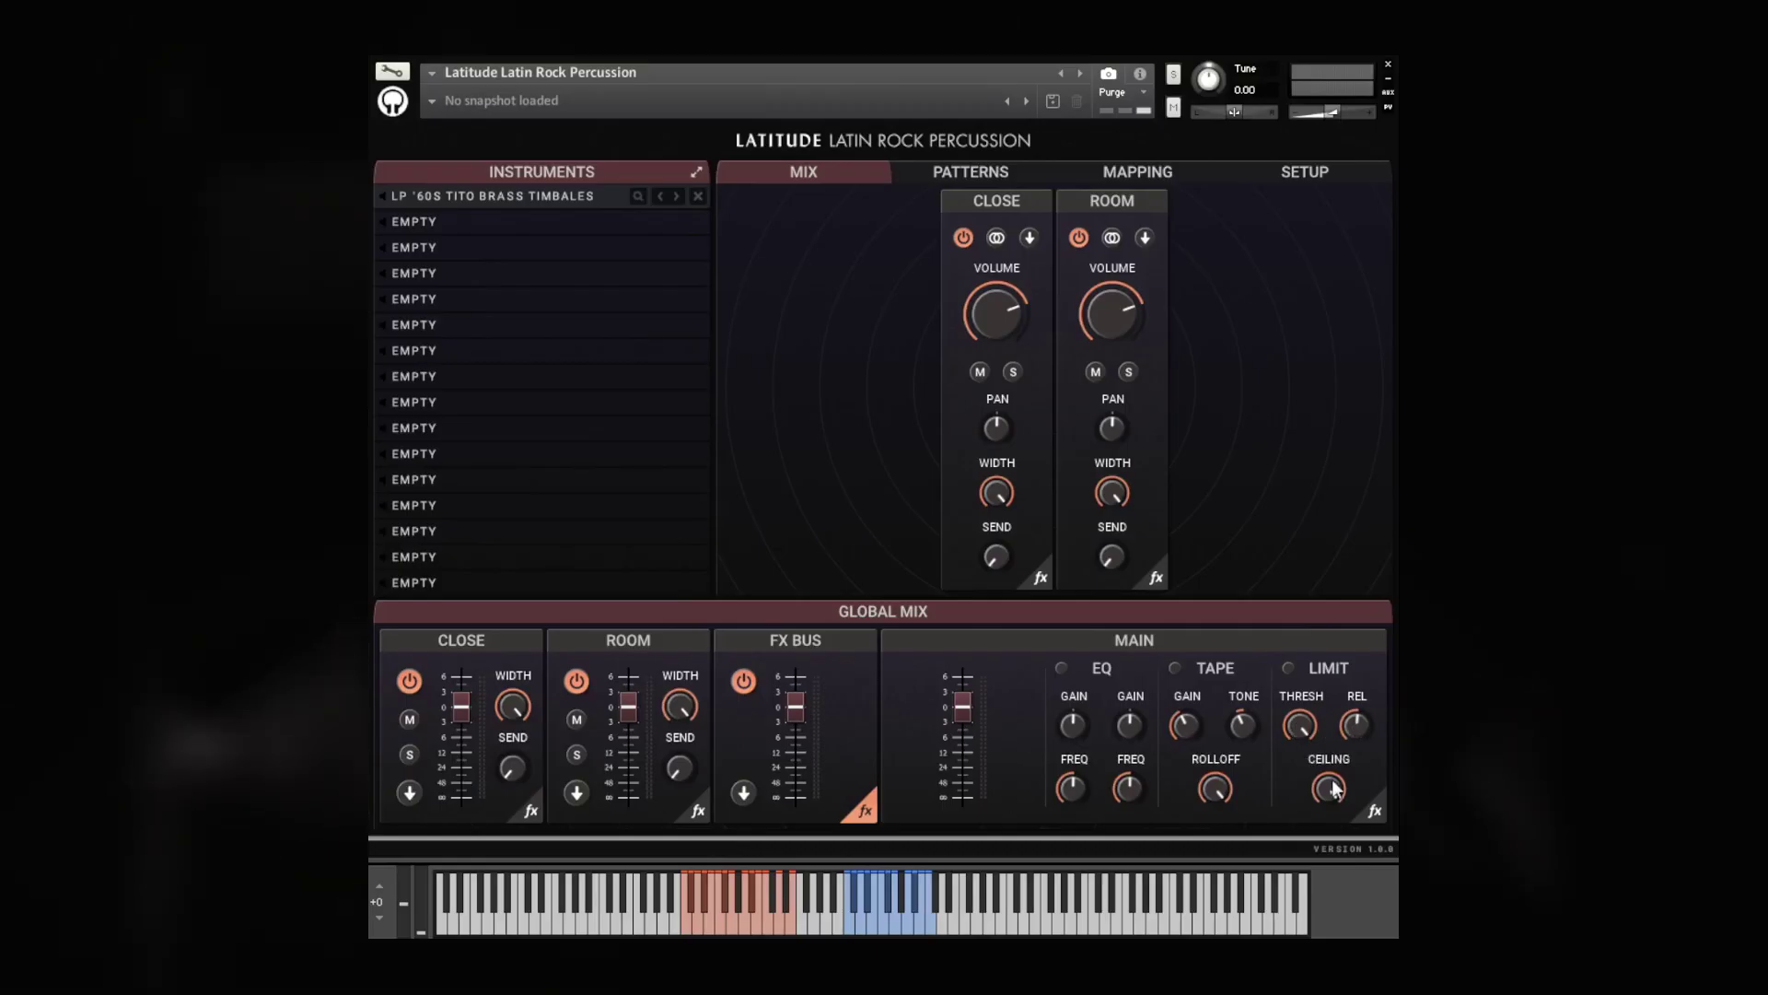
left_click_drag(1333, 796, 1338, 802)
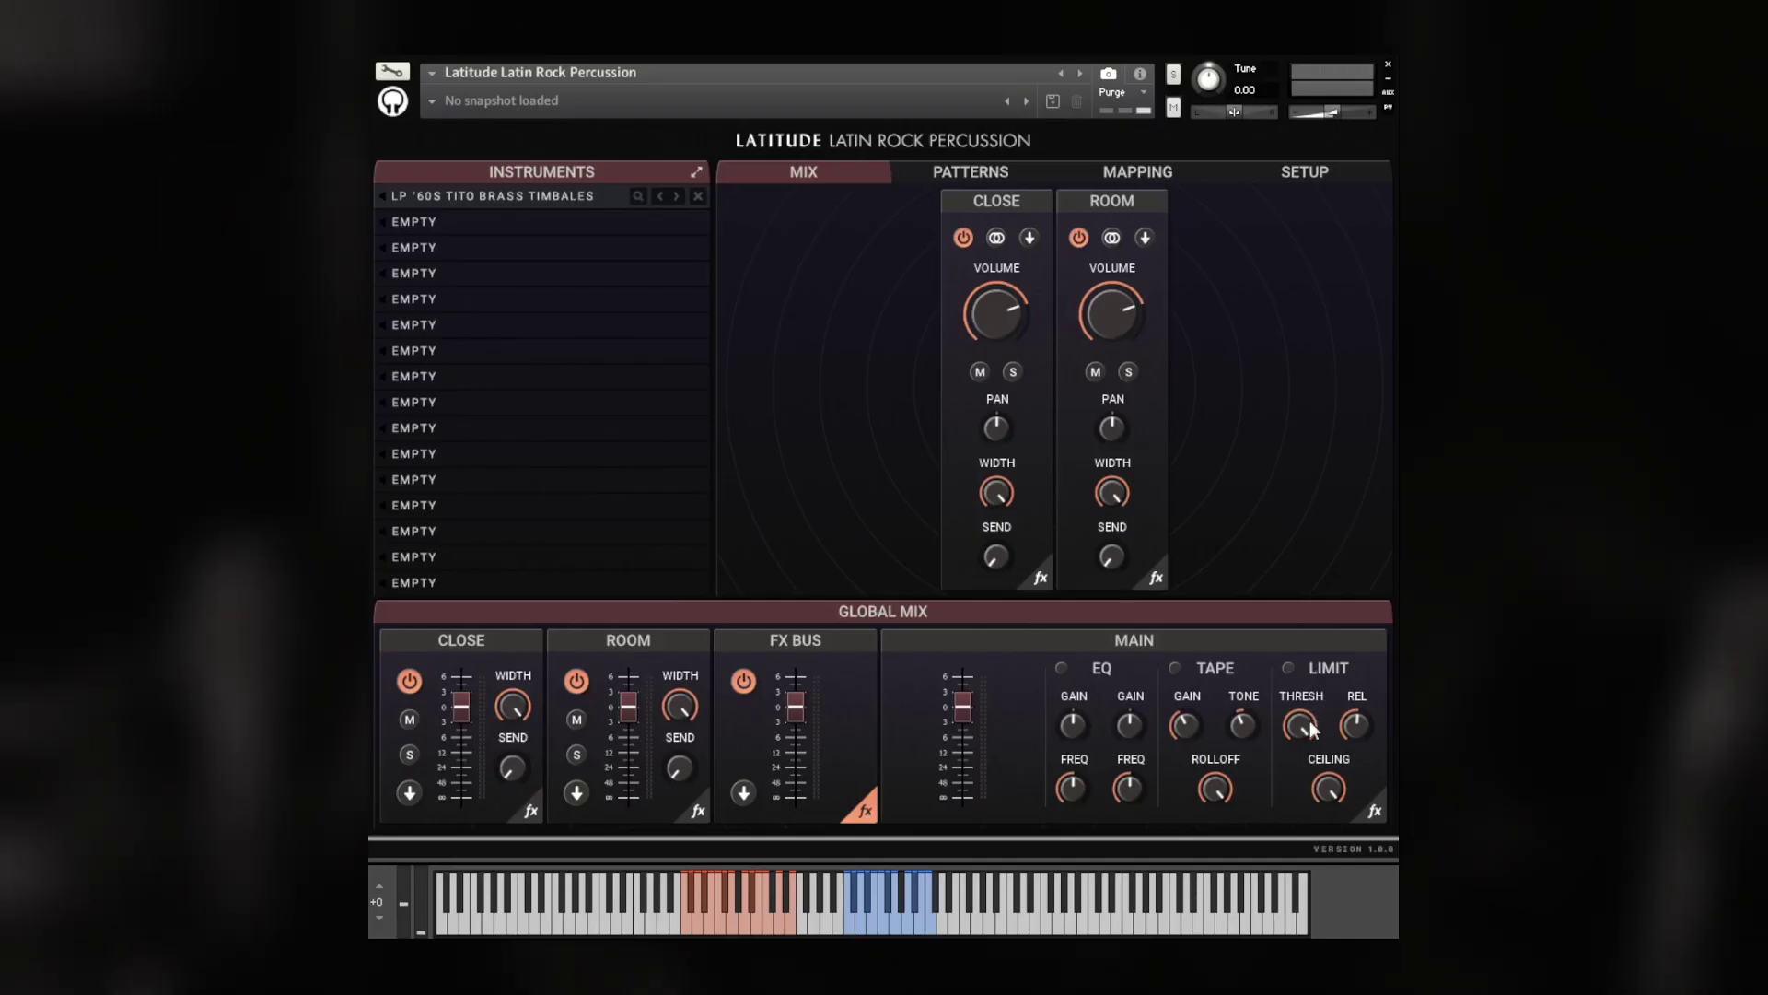
left_click_drag(1332, 789, 1327, 821)
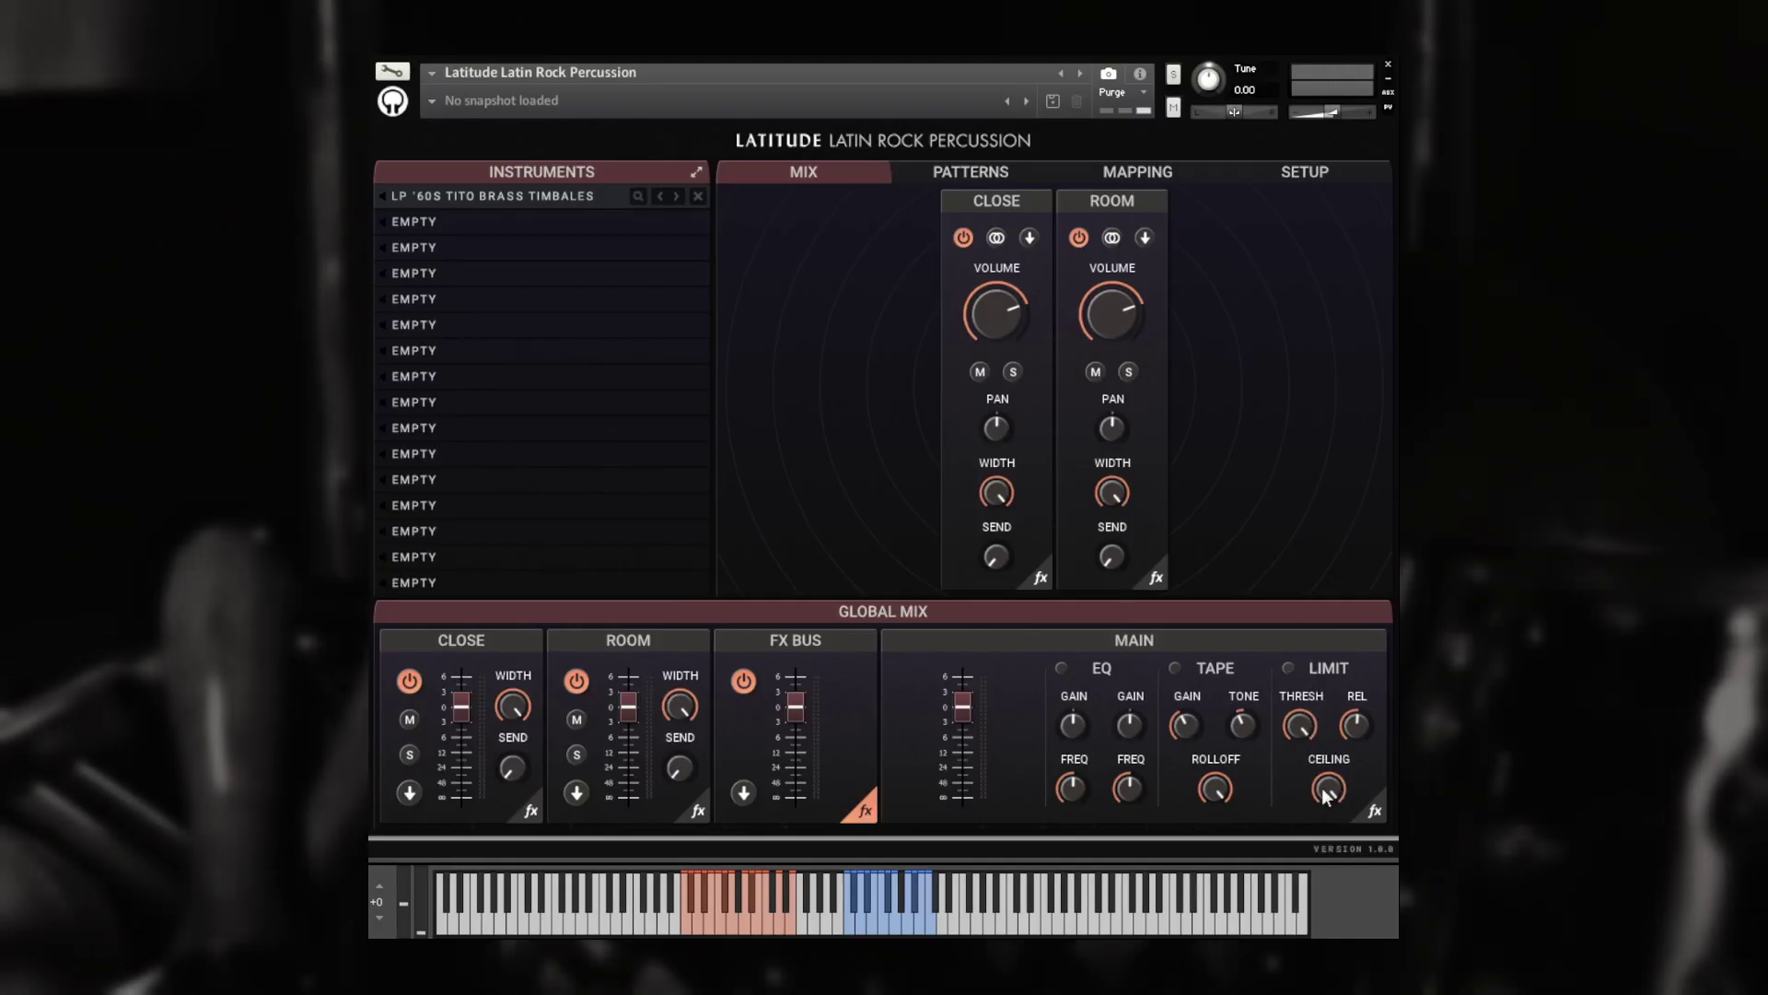